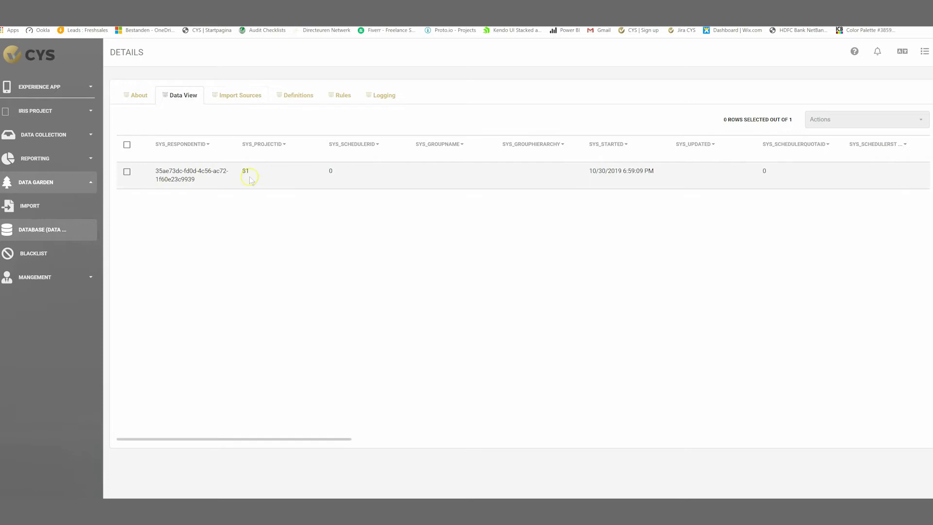
# Show the Data Garden database's data view with its single S1 respondent row.
pyautogui.click(240, 94)
# Add a Firstname column definition of type Data, subtype Text.
pyautogui.click(296, 96)
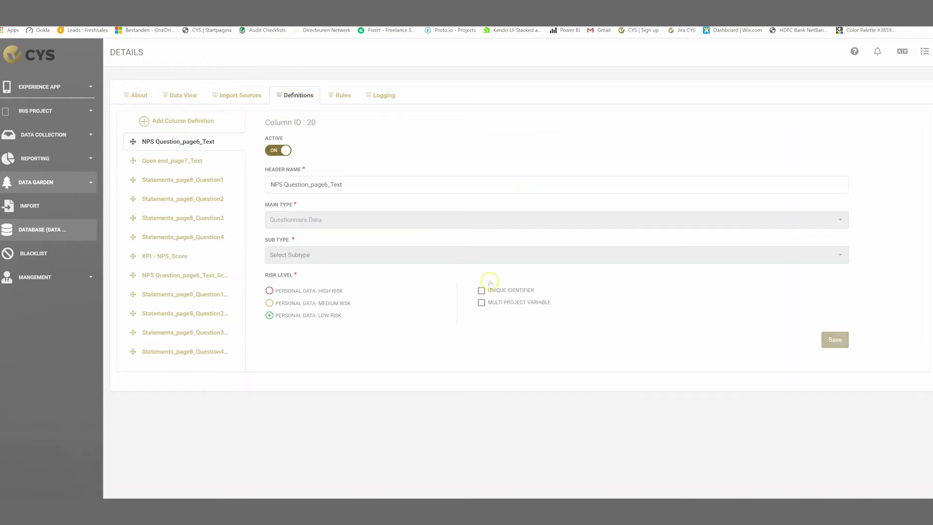
pyautogui.click(187, 121)
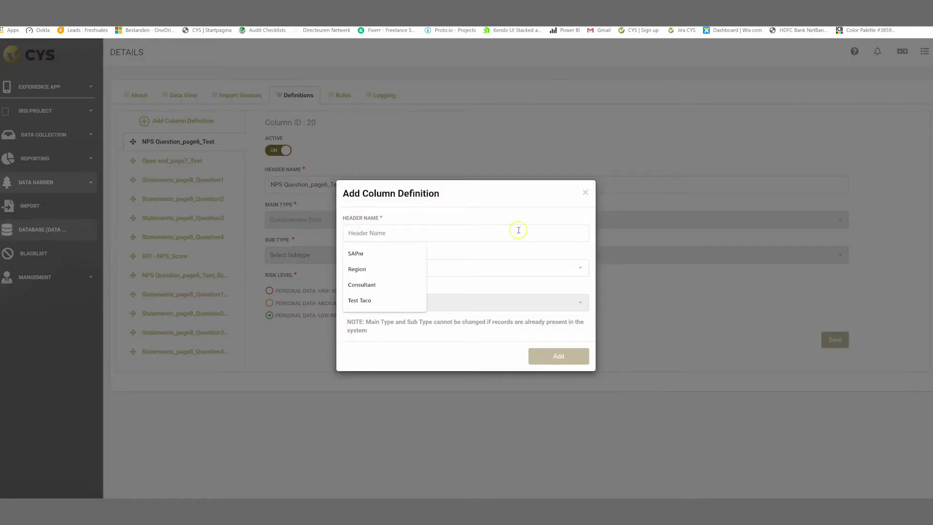
pyautogui.write('Firstname')
pyautogui.click(418, 267)
pyautogui.click(369, 296)
pyautogui.click(419, 303)
pyautogui.click(360, 343)
pyautogui.click(558, 356)
# Add a Lastname column definition of type Data, subtype Text.
pyautogui.click(385, 233)
pyautogui.write('La')
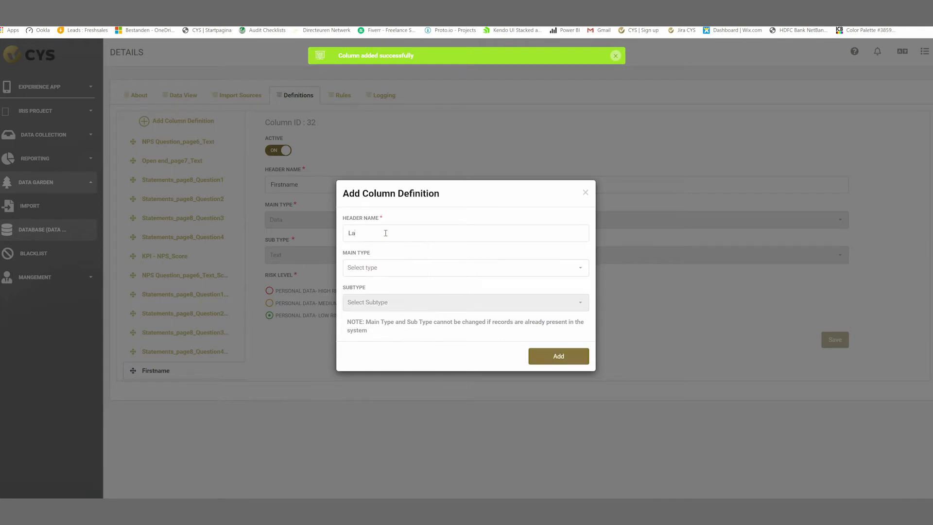
pyautogui.write('stname')
pyautogui.click(481, 268)
pyautogui.click(386, 296)
pyautogui.click(379, 303)
pyautogui.click(364, 346)
pyautogui.click(552, 356)
# Add an E-mail customer column definition of type Data, subtype Text.
pyautogui.click(177, 120)
pyautogui.click(408, 234)
pyautogui.write('E-mail')
pyautogui.click(385, 268)
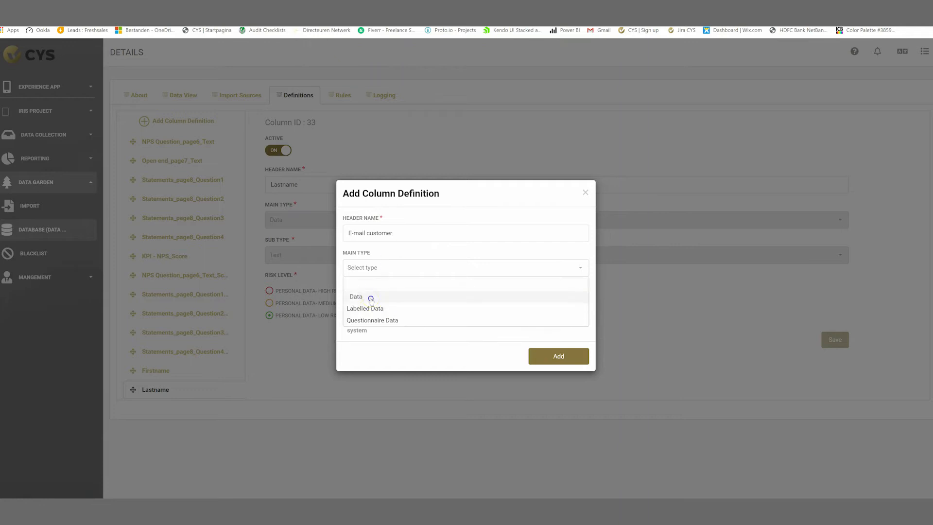
pyautogui.click(357, 294)
pyautogui.click(379, 303)
pyautogui.click(364, 342)
pyautogui.click(558, 358)
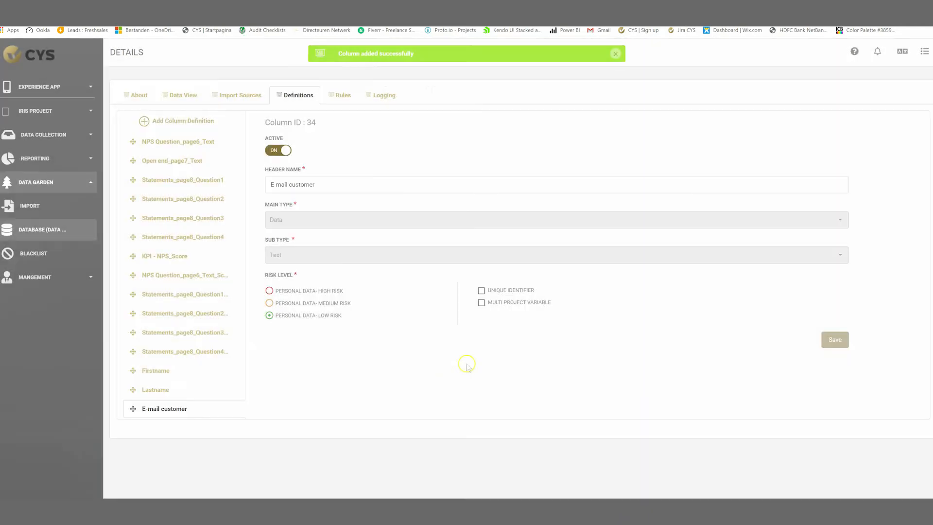
pyautogui.click(180, 121)
# Add a Type column as Labelled Data with subtype IS, and export its codes and labels.
pyautogui.click(388, 235)
pyautogui.write('Type')
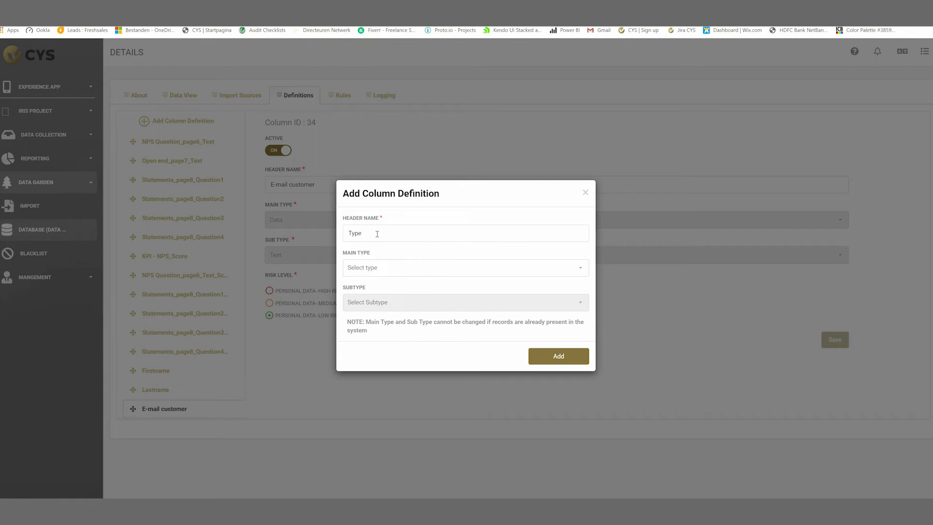
pyautogui.click(413, 269)
pyautogui.click(365, 308)
pyautogui.click(370, 304)
pyautogui.click(358, 331)
pyautogui.click(409, 304)
pyautogui.click(357, 331)
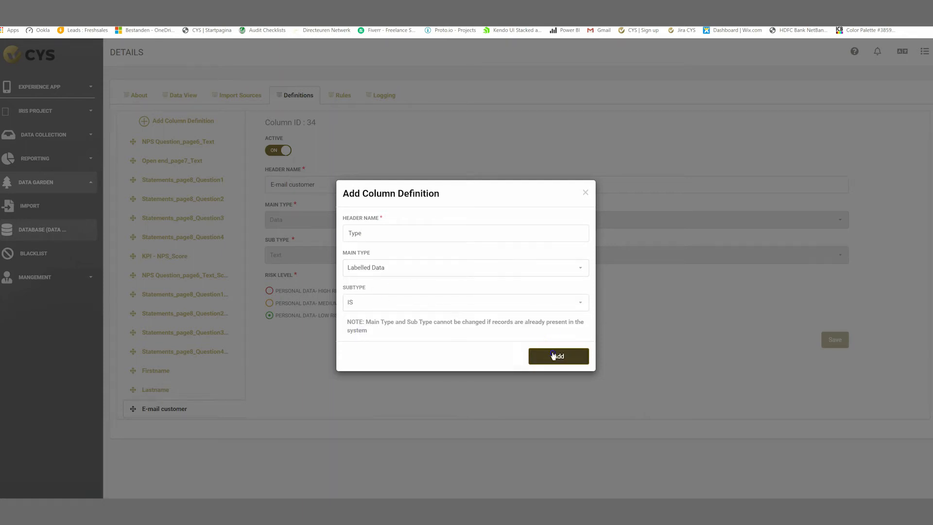
pyautogui.click(553, 356)
pyautogui.click(431, 346)
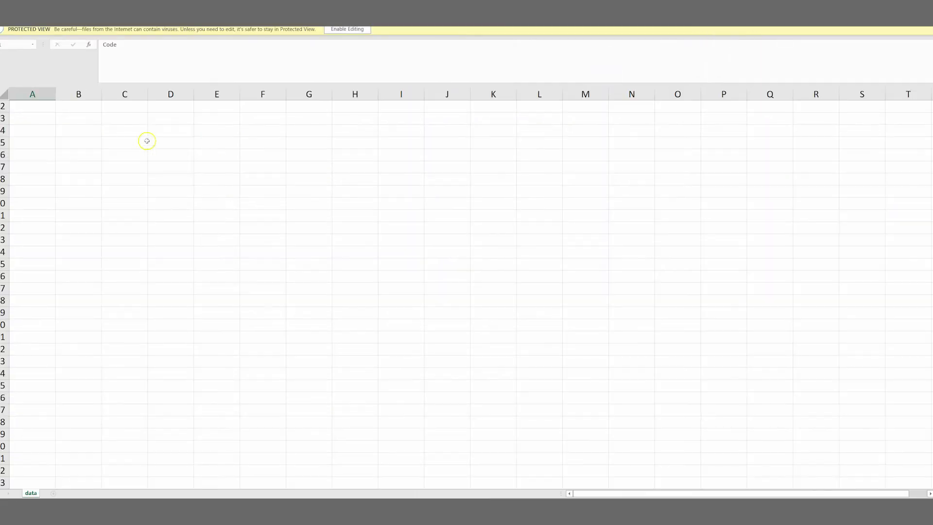
# Enable editing on the exported sheet and enter codes 01, 2, 3 labelled Question, Complaint, Request.
pyautogui.click(83, 120)
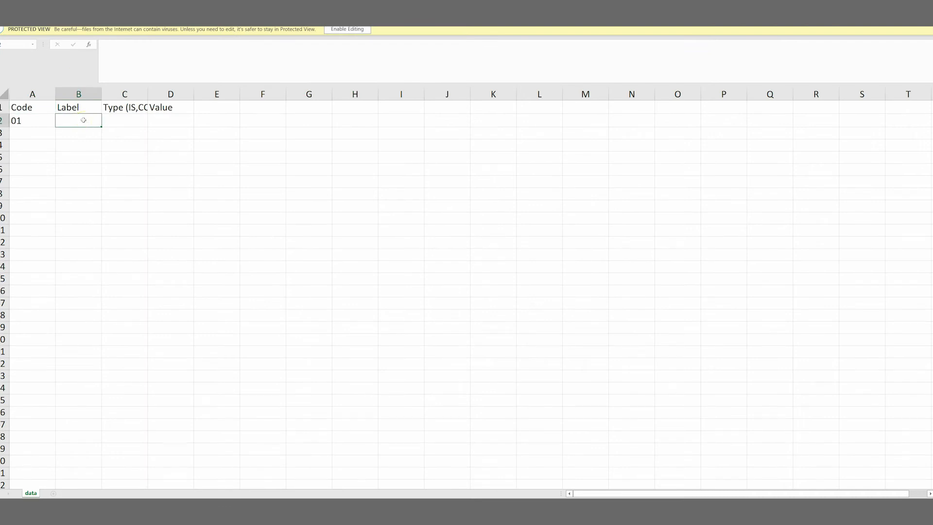
pyautogui.click(347, 29)
pyautogui.write('Question')
pyautogui.press('Return')
pyautogui.press('Left')
pyautogui.write('2')
pyautogui.press('Tab')
pyautogui.write('Complaint')
pyautogui.press('Return')
pyautogui.write('3')
pyautogui.press('Tab')
pyautogui.write('Request')
pyautogui.press('Tab')
# Enter type IS for all three label rows in column C.
pyautogui.press('Up')
pyautogui.press('Up')
pyautogui.write('IS')
pyautogui.press('Return')
pyautogui.write('IS')
pyautogui.press('Return')
pyautogui.write('IS')
pyautogui.moveTo(77, 162); pyautogui.dragTo(181, 190)
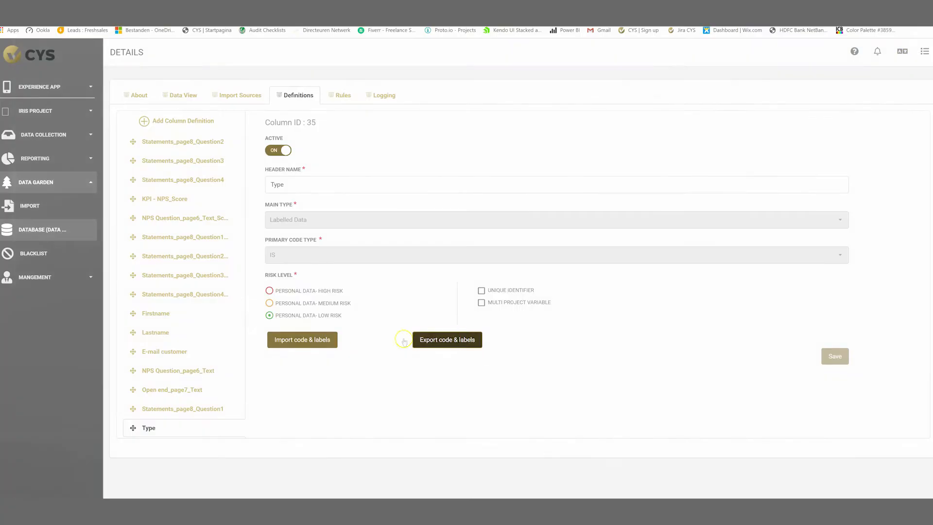
# Import the edited code-and-label file into the Type column, save, and return to Data Garden.
pyautogui.click(448, 339)
pyautogui.click(466, 284)
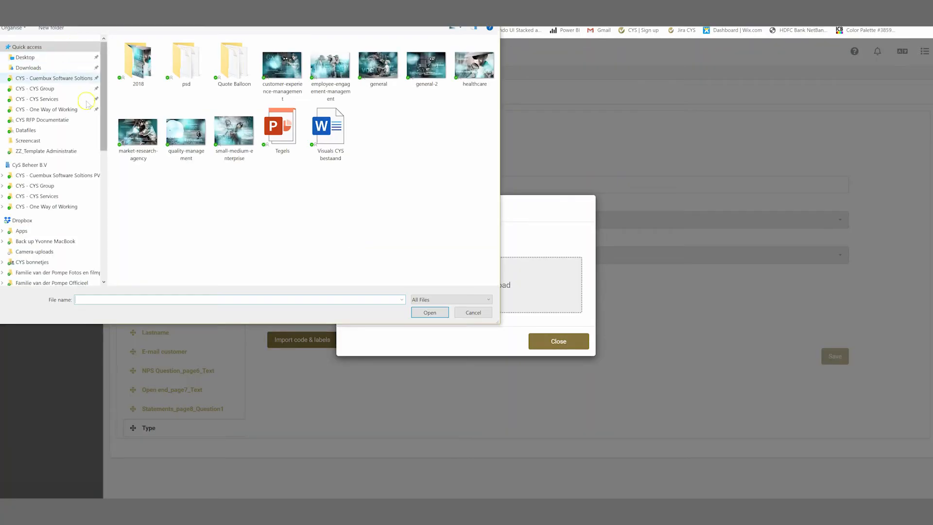
pyautogui.doubleClick(149, 55)
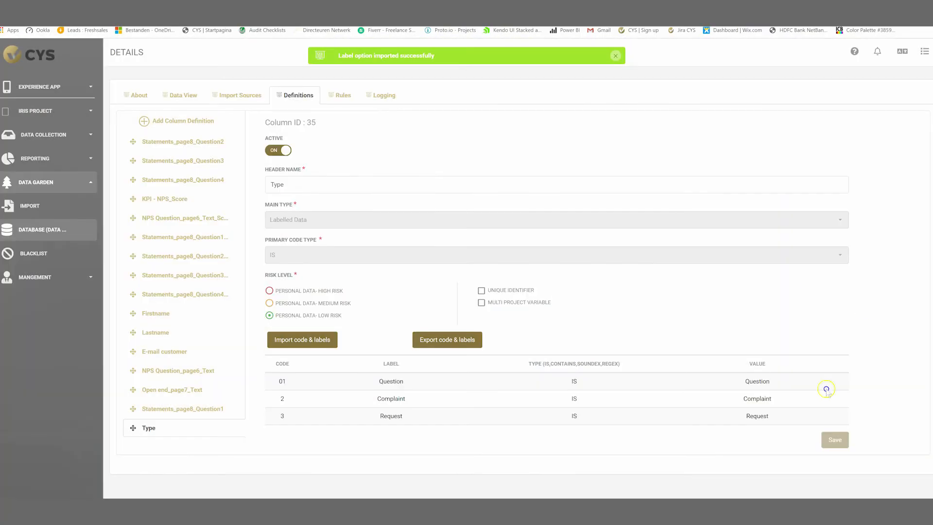
pyautogui.click(835, 440)
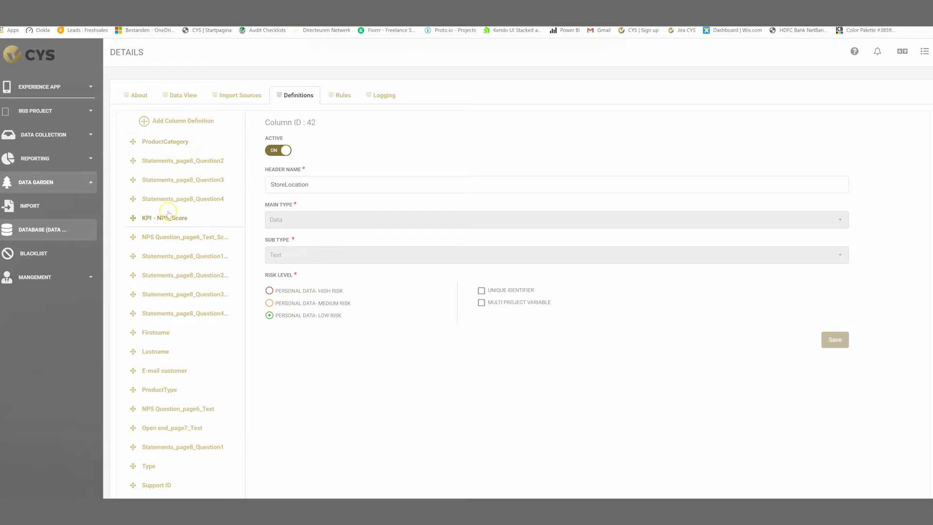
pyautogui.scroll(-2, 230, 385)
pyautogui.scroll(2, 361, 365)
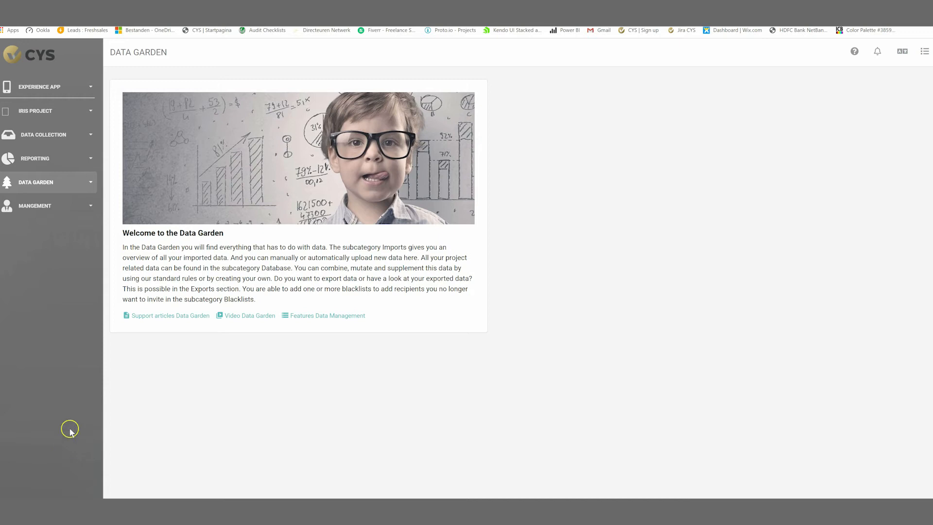
pyautogui.click(58, 184)
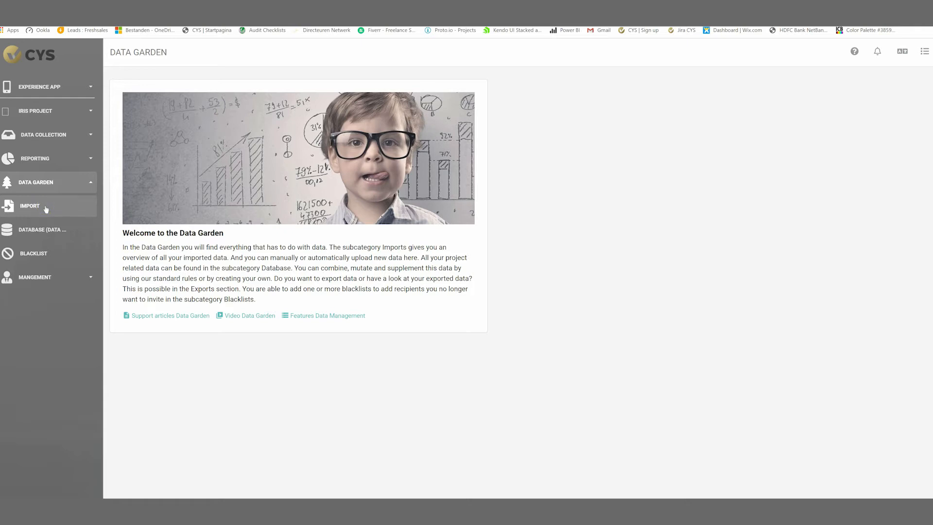
# Create a Manual Upload import source called Example2 and go to its Definitions.
pyautogui.click(46, 207)
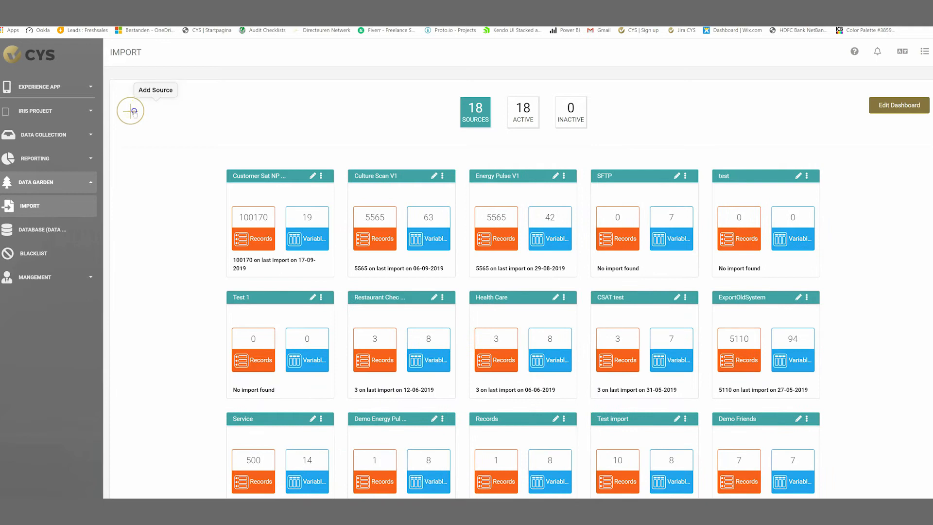
pyautogui.click(133, 111)
pyautogui.click(721, 294)
pyautogui.click(419, 278)
pyautogui.write('E')
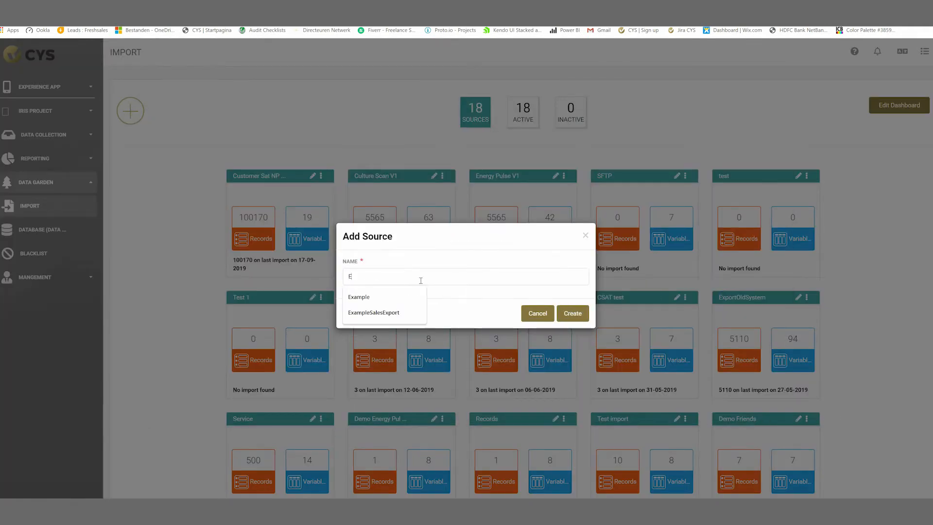
pyautogui.write('xample2')
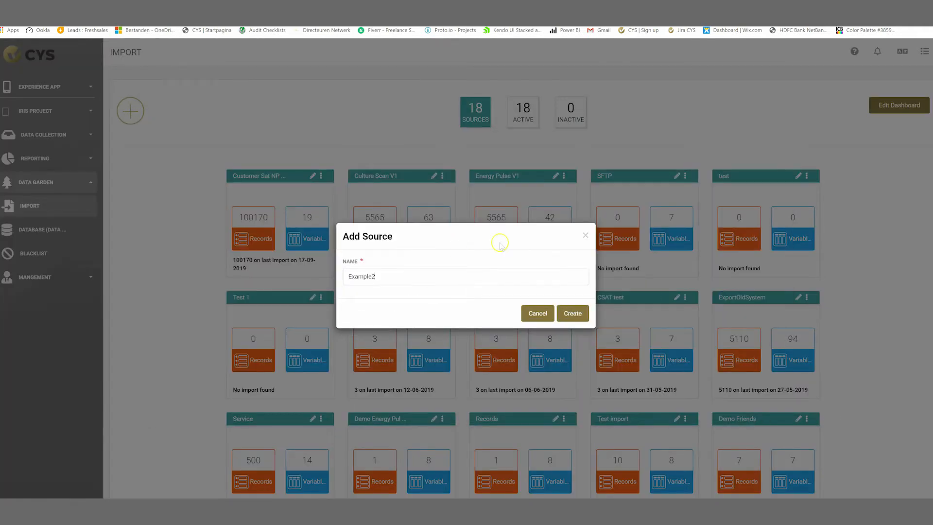
pyautogui.click(573, 314)
pyautogui.click(186, 101)
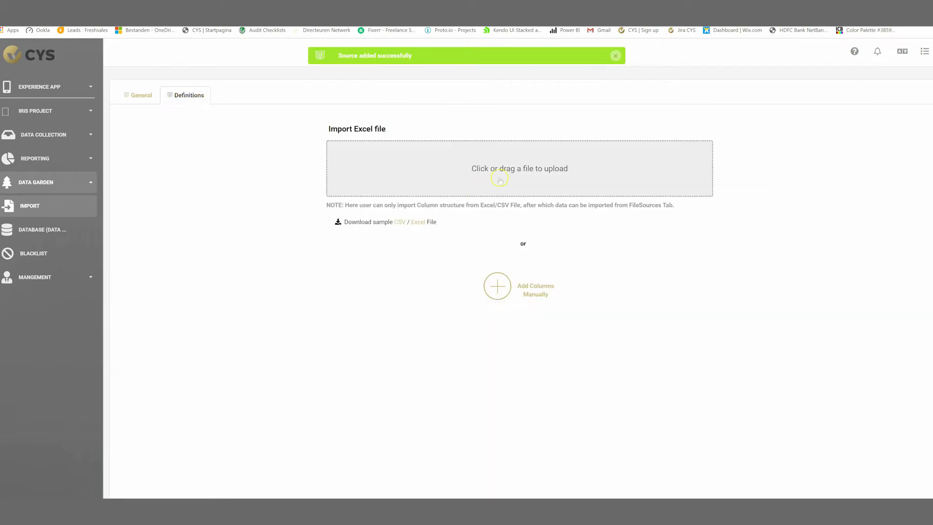
# Upload Sales Export from Desktop > Screencast to define Example2's columns, then view its file sources.
pyautogui.moveTo(414, 205); pyautogui.dragTo(672, 205)
pyautogui.click(525, 170)
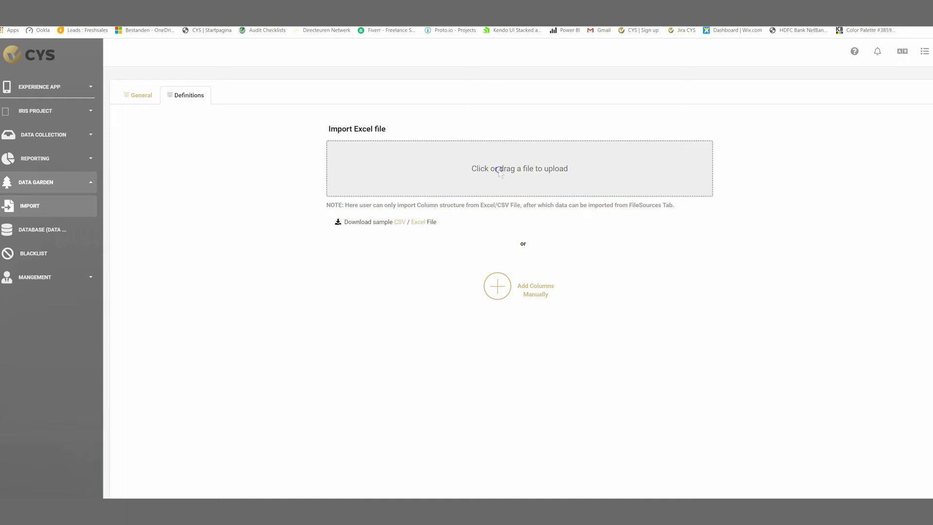
pyautogui.scroll(3, 56, 98)
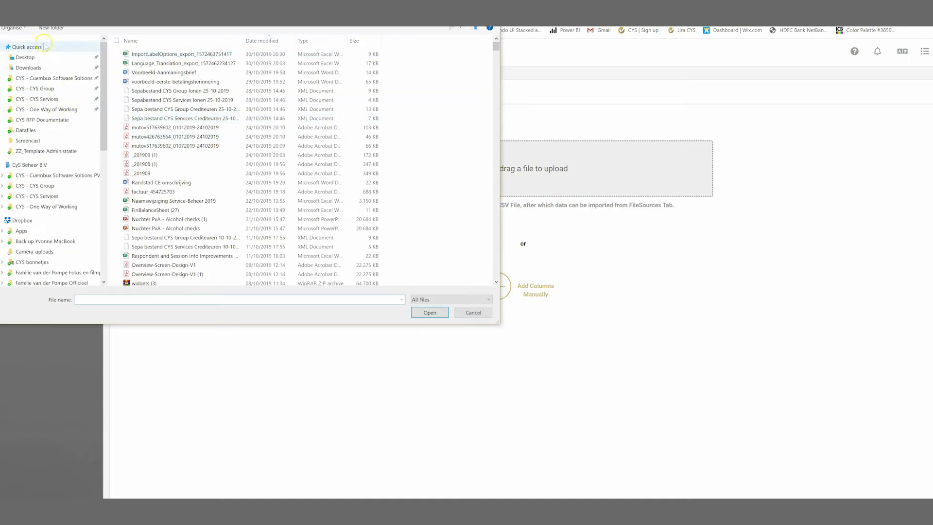
pyautogui.click(54, 57)
pyautogui.doubleClick(163, 73)
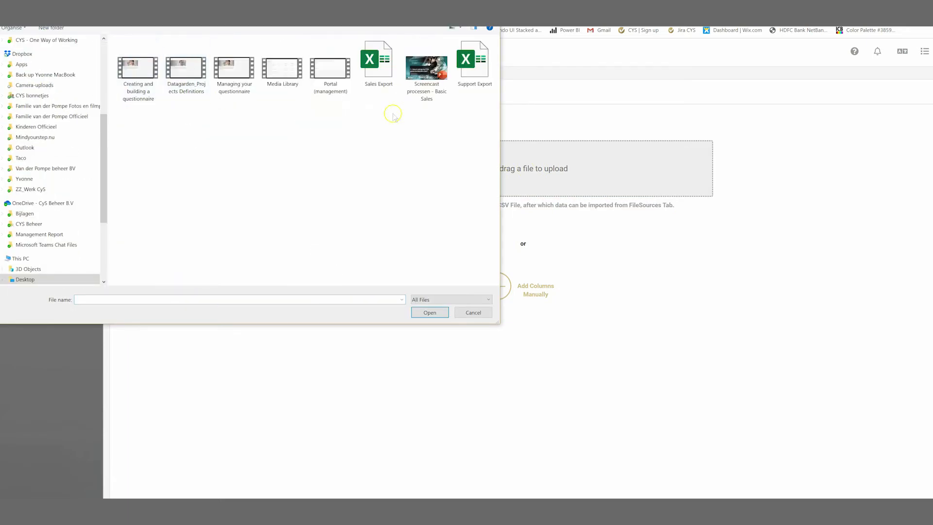
pyautogui.doubleClick(380, 73)
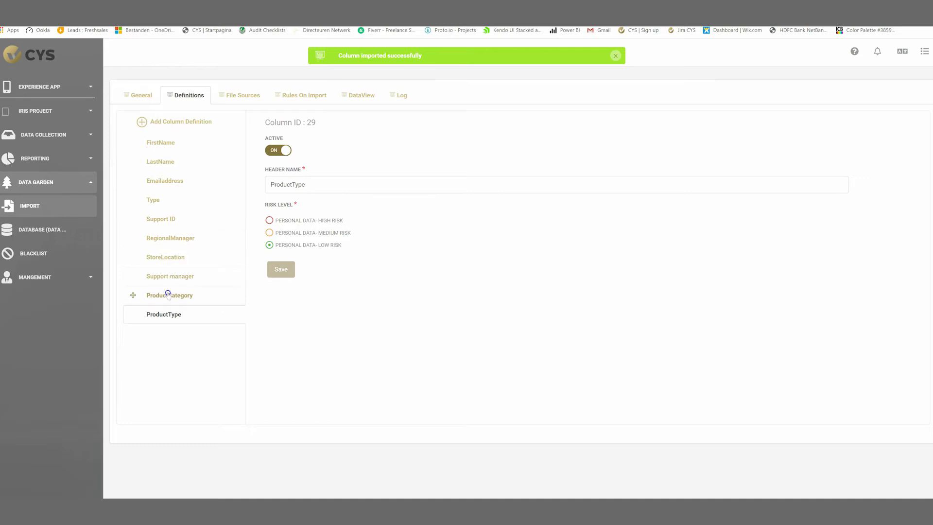
pyautogui.click(243, 97)
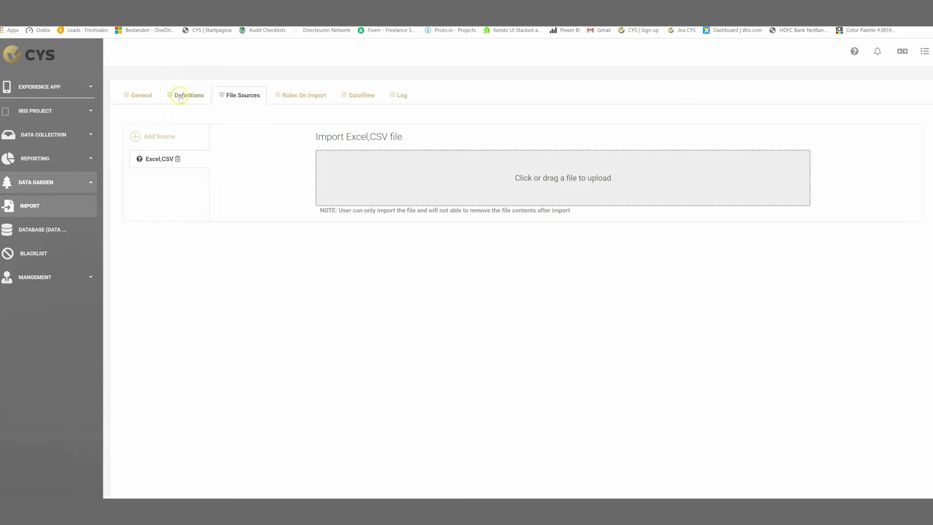
# Review the source's imported data rows, import log and file sources.
pyautogui.click(361, 96)
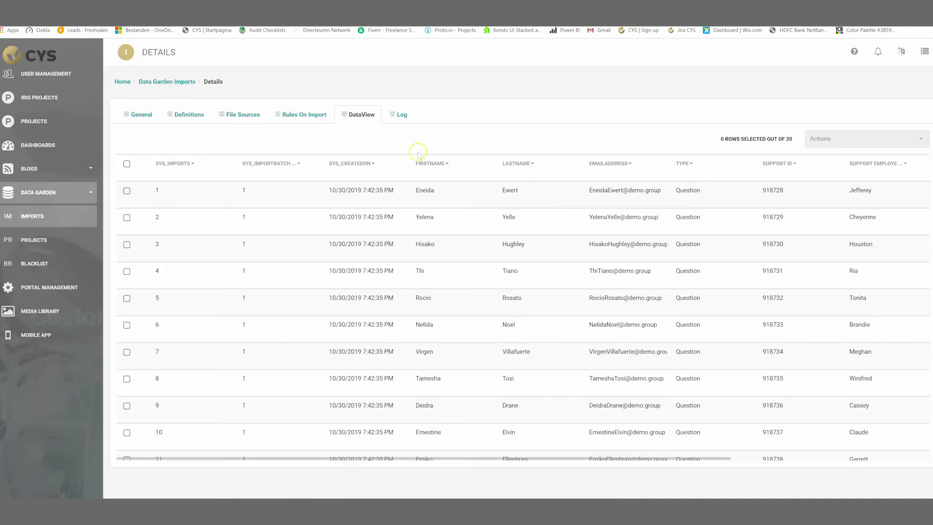
pyautogui.moveTo(451, 458)
pyautogui.mouseDown()
pyautogui.moveTo(692, 472)
pyautogui.moveTo(444, 462)
pyautogui.mouseUp()
pyautogui.click(400, 116)
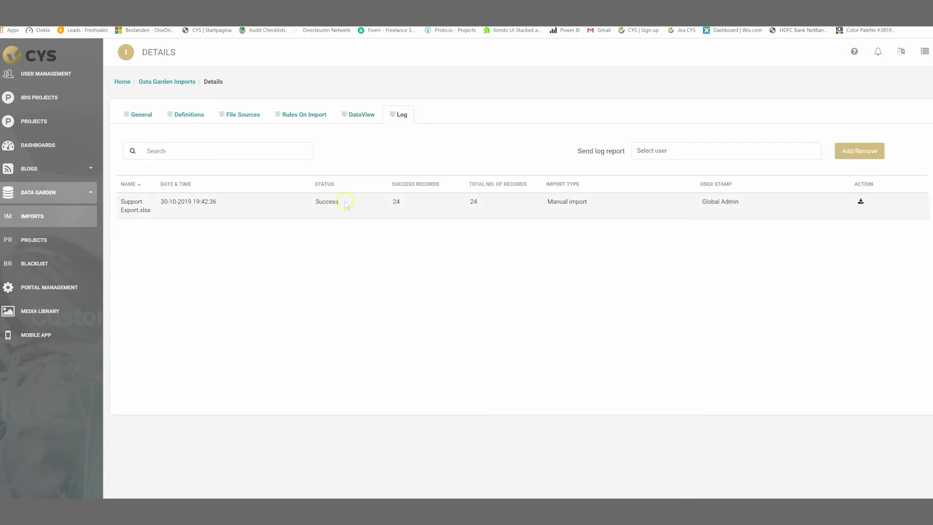
pyautogui.click(245, 115)
# Add an import rule with a File Options condition and an Import action.
pyautogui.click(301, 115)
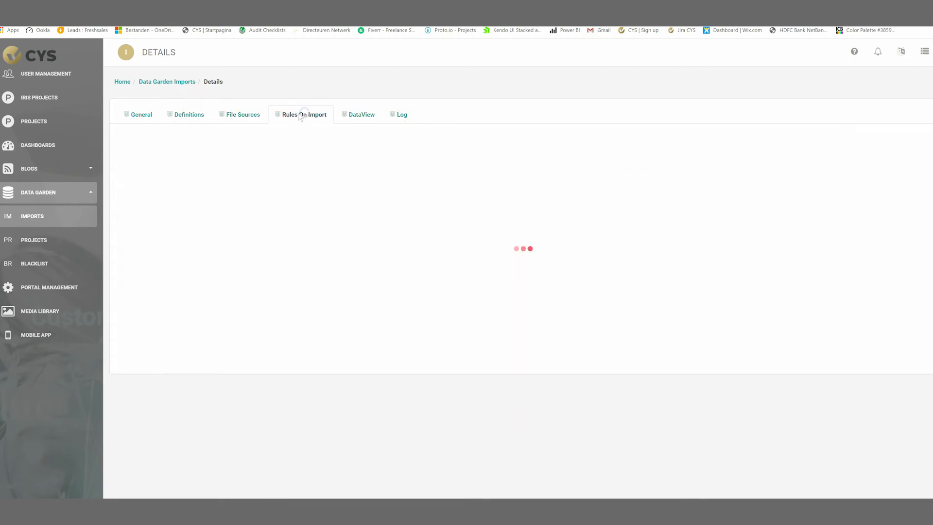
pyautogui.click(136, 328)
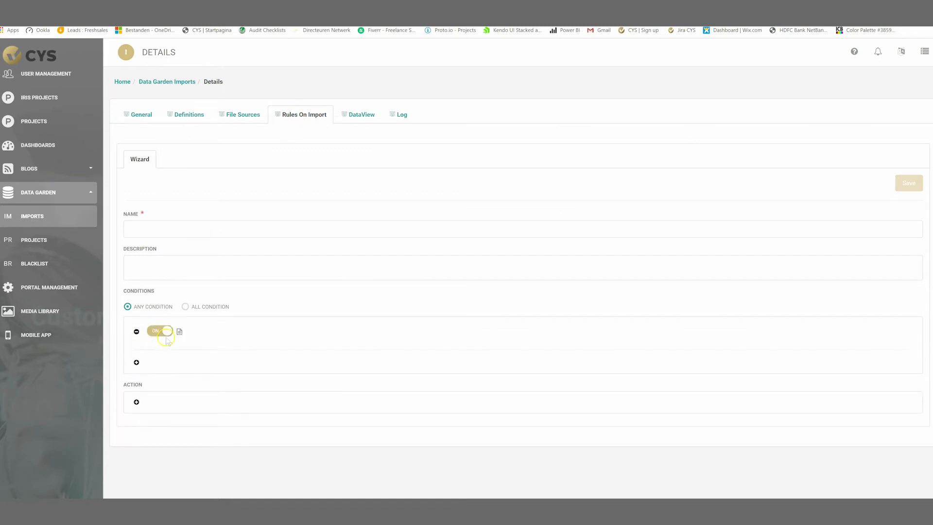
pyautogui.click(180, 332)
pyautogui.click(222, 332)
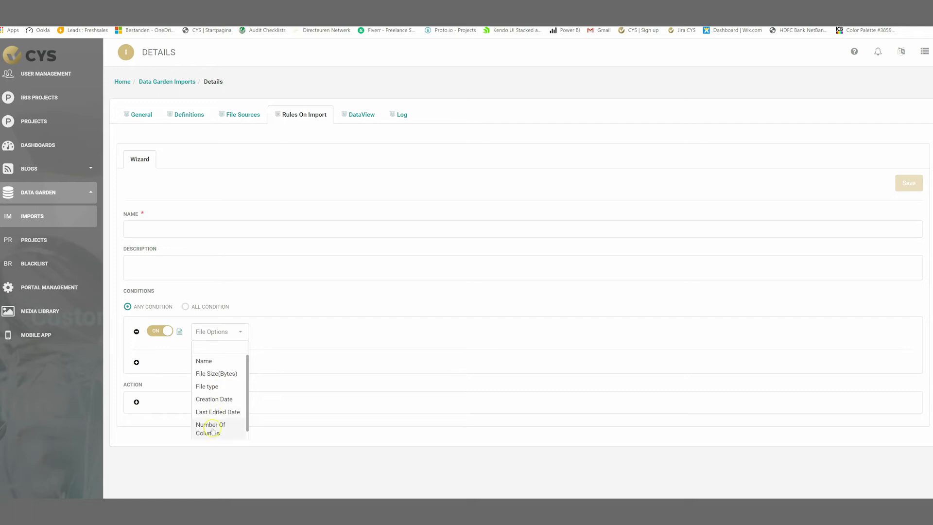
pyautogui.click(293, 332)
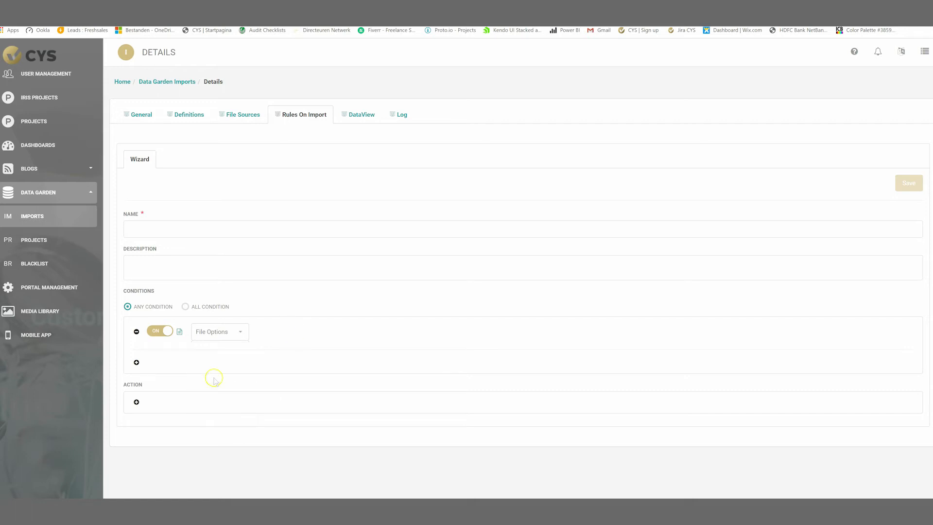
pyautogui.click(136, 402)
pyautogui.click(191, 409)
pyautogui.click(182, 435)
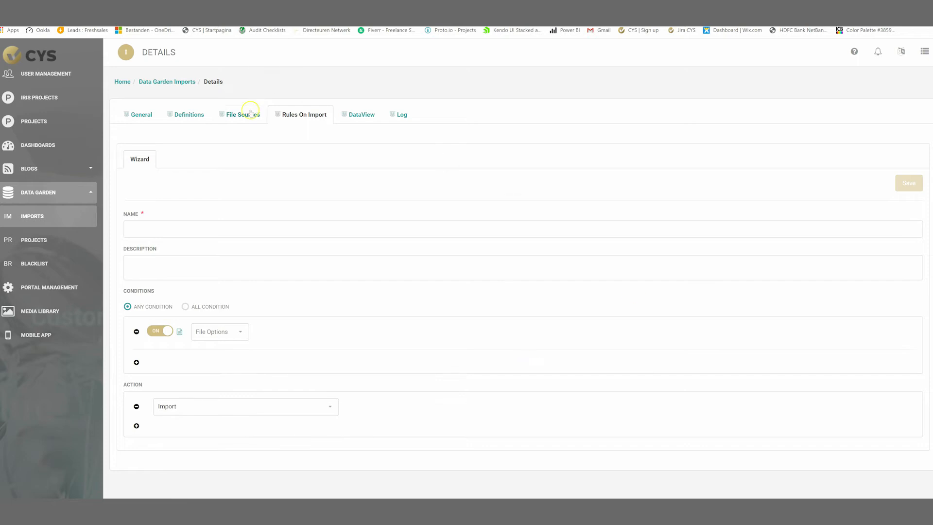
pyautogui.click(240, 120)
pyautogui.click(187, 116)
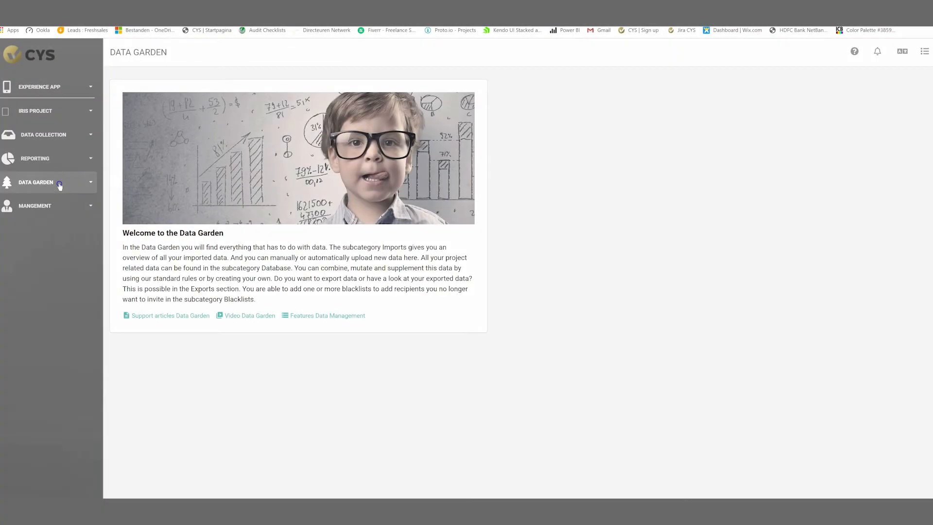
# Go to the Data Garden projects overview to reach the project's empty import sources.
pyautogui.click(58, 186)
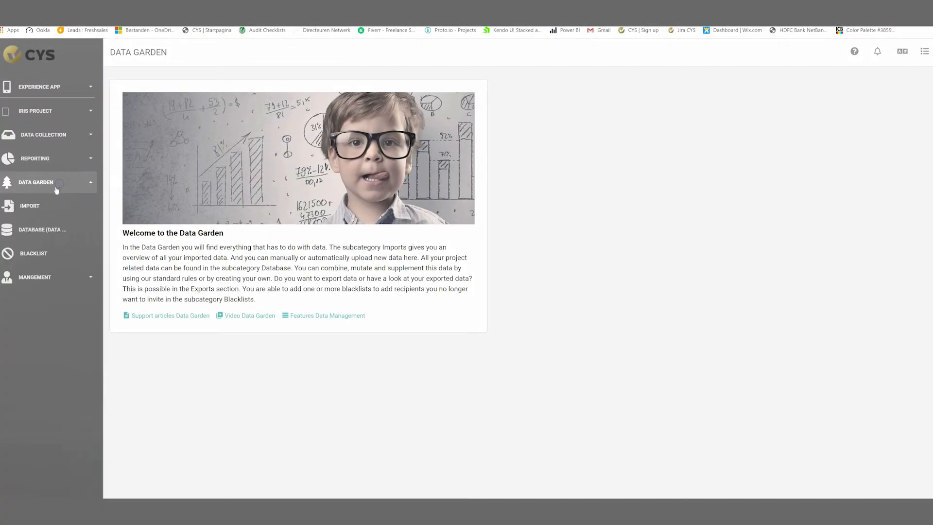
pyautogui.click(47, 230)
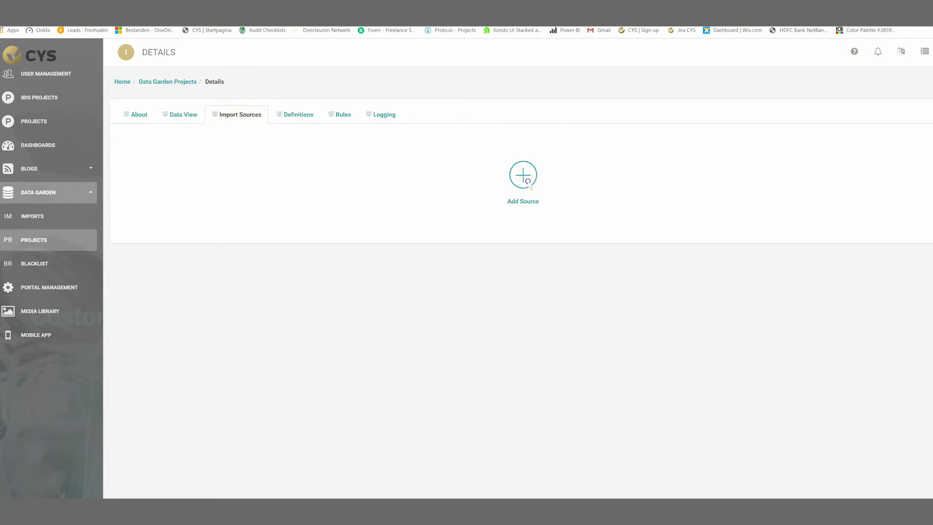
# Add the Example import source to the project.
pyautogui.click(523, 200)
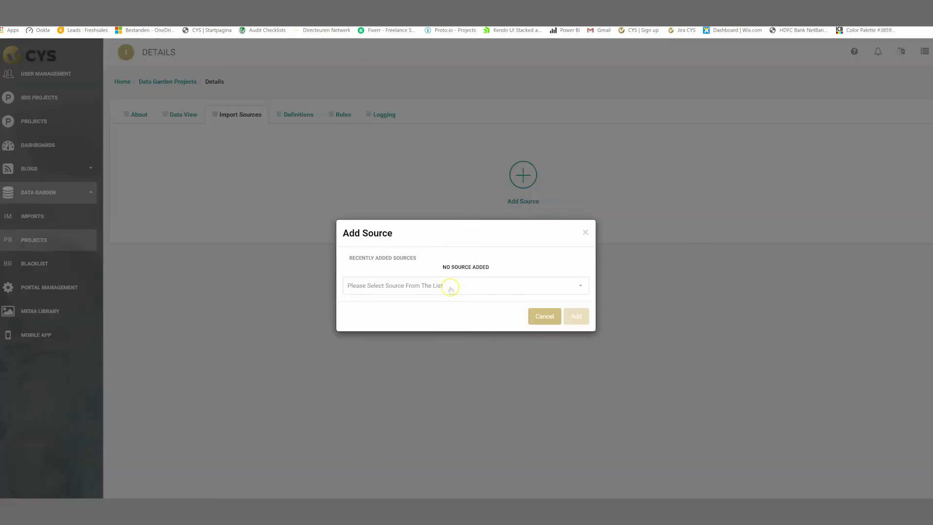
pyautogui.click(447, 287)
pyautogui.scroll(-5, 409, 353)
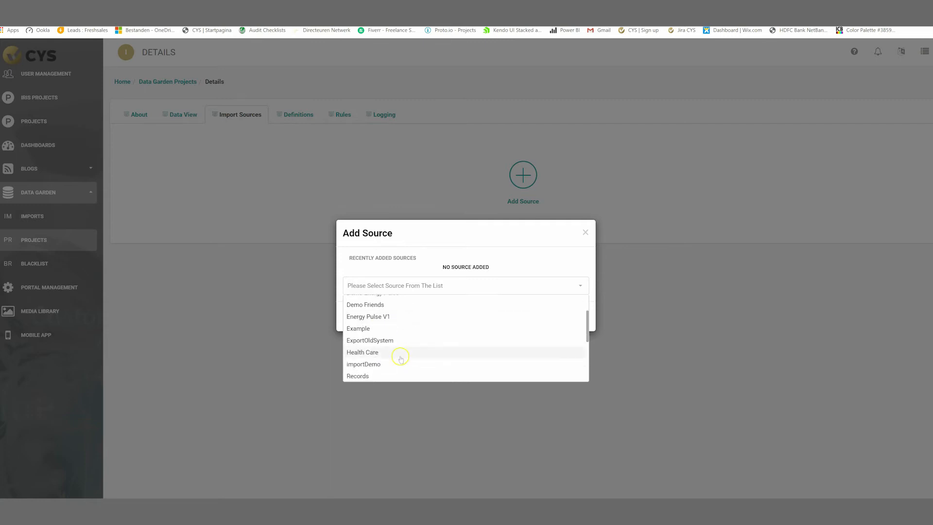
pyautogui.scroll(-2, 399, 356)
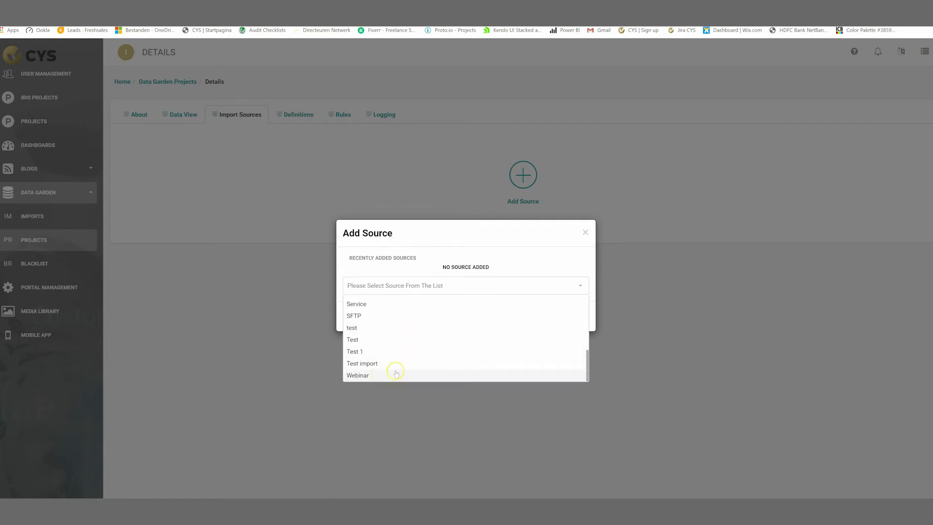
pyautogui.scroll(7, 396, 375)
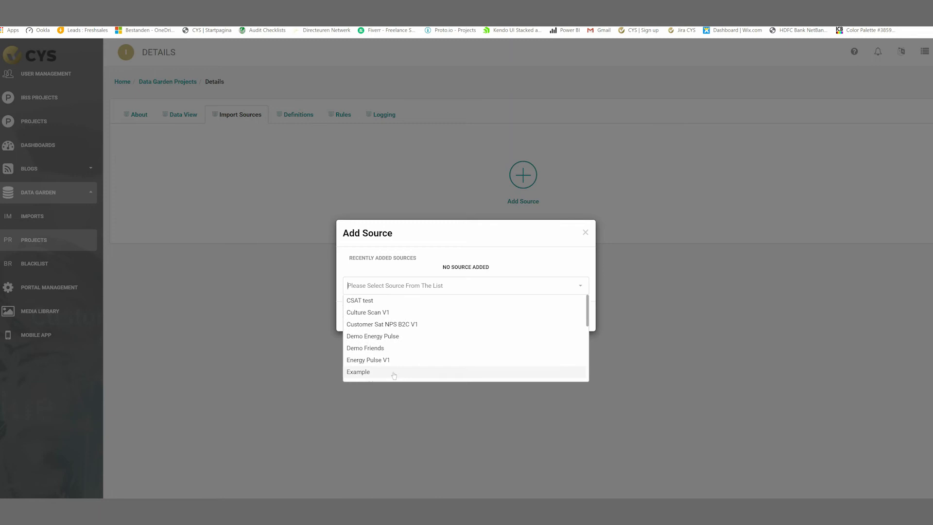
pyautogui.click(395, 375)
pyautogui.click(575, 316)
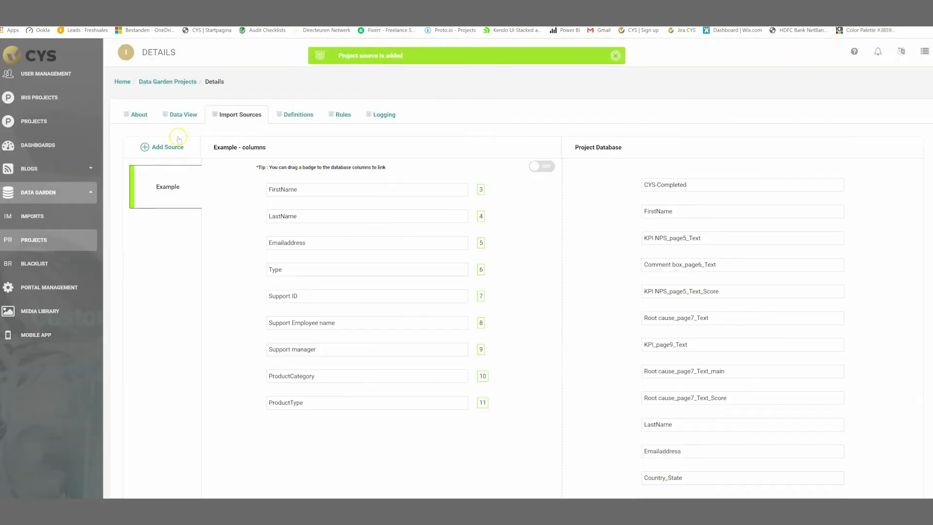
# Add the Respondent list Demo NPS import source to the project.
pyautogui.click(166, 147)
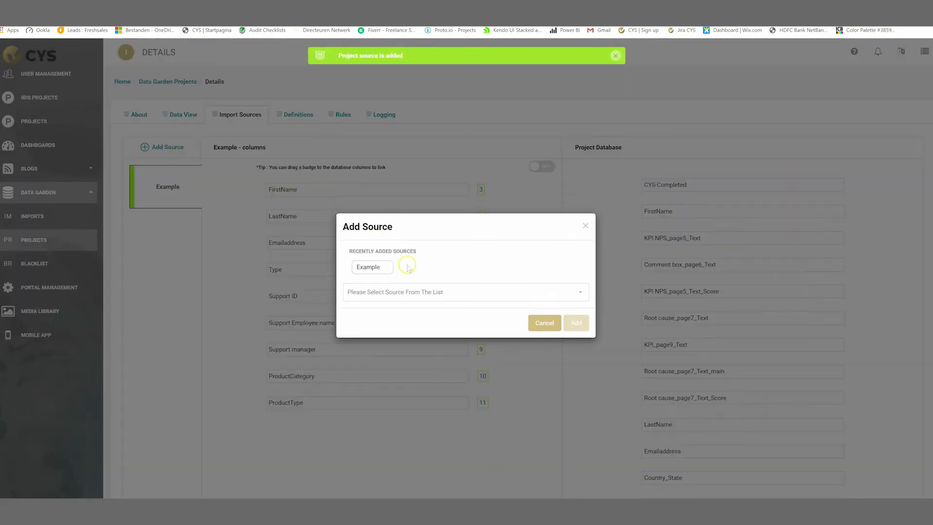
pyautogui.click(418, 293)
pyautogui.scroll(-2, 420, 335)
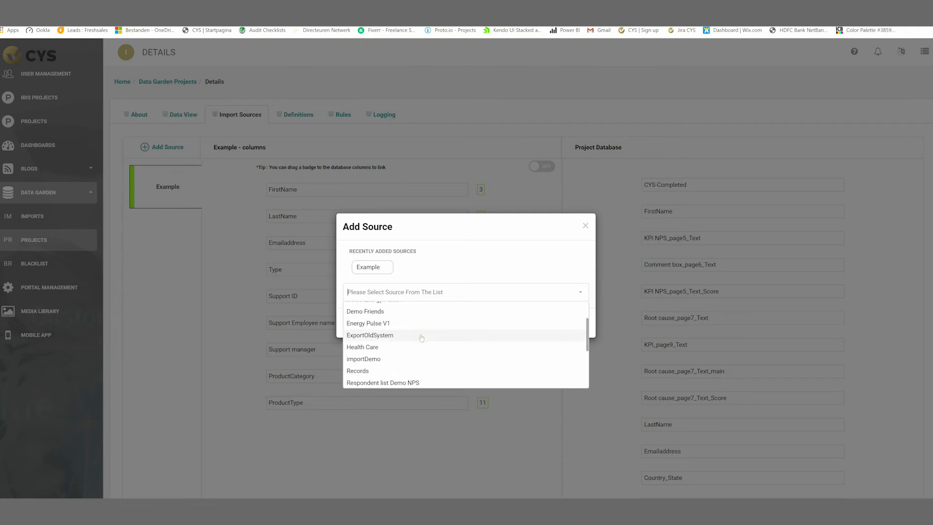
pyautogui.scroll(-3, 413, 346)
pyautogui.scroll(2, 407, 350)
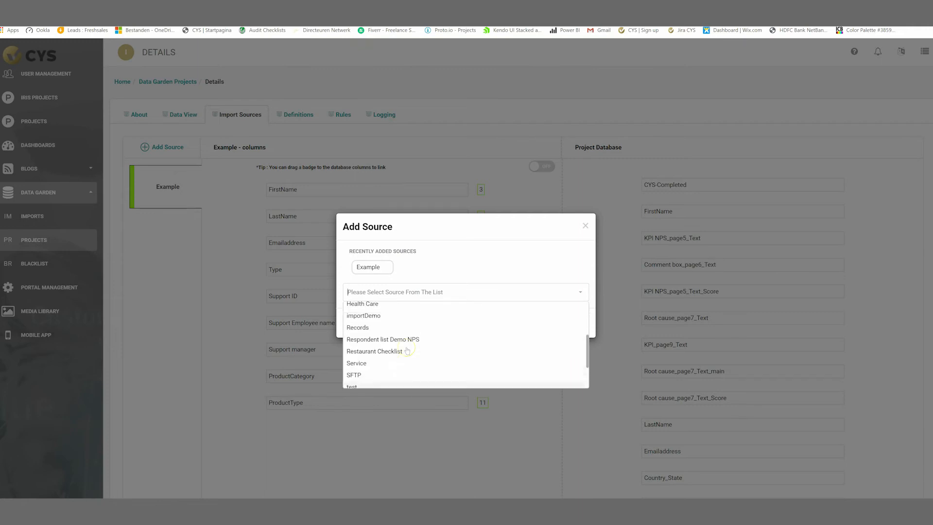
pyautogui.click(412, 340)
pyautogui.click(576, 323)
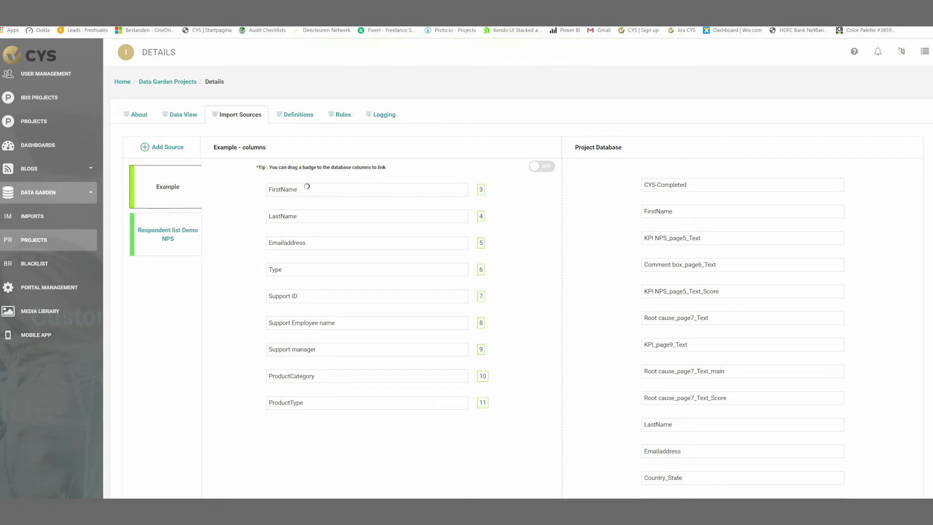
# Link Example's FirstName, LastName and Emailaddress columns to the matching database fields.
pyautogui.moveTo(520, 195); pyautogui.dragTo(693, 212)
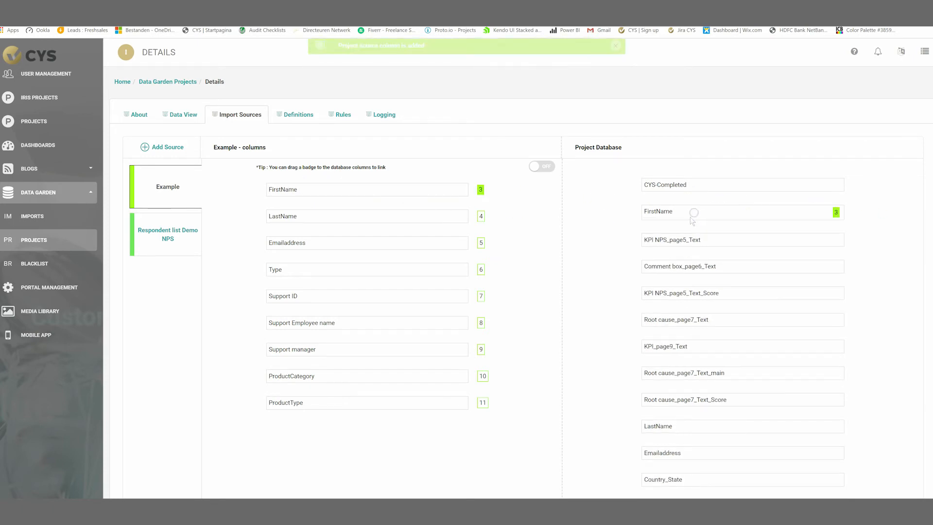
pyautogui.moveTo(481, 216); pyautogui.dragTo(711, 429)
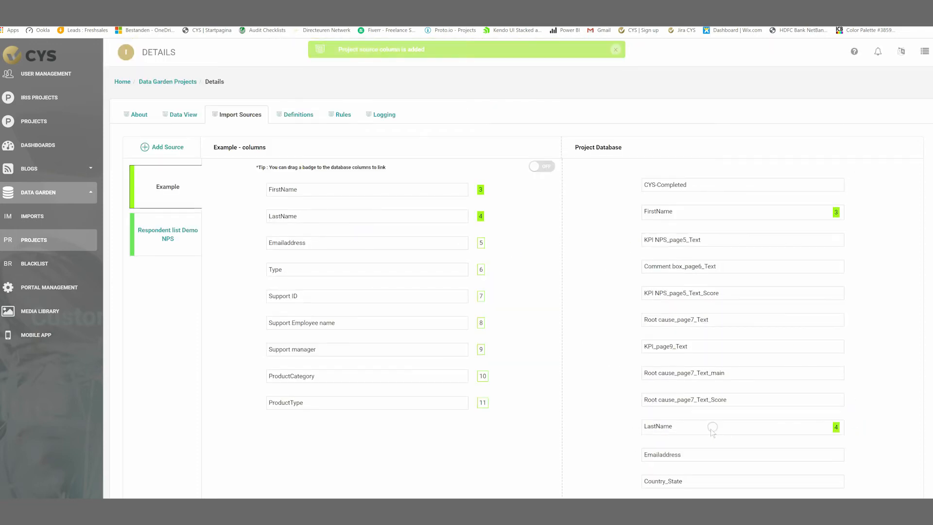
pyautogui.moveTo(481, 242); pyautogui.dragTo(709, 456)
# Link Respondent list Demo NPS's EmailAddress, FirstName and LastName columns to the database fields.
pyautogui.click(156, 238)
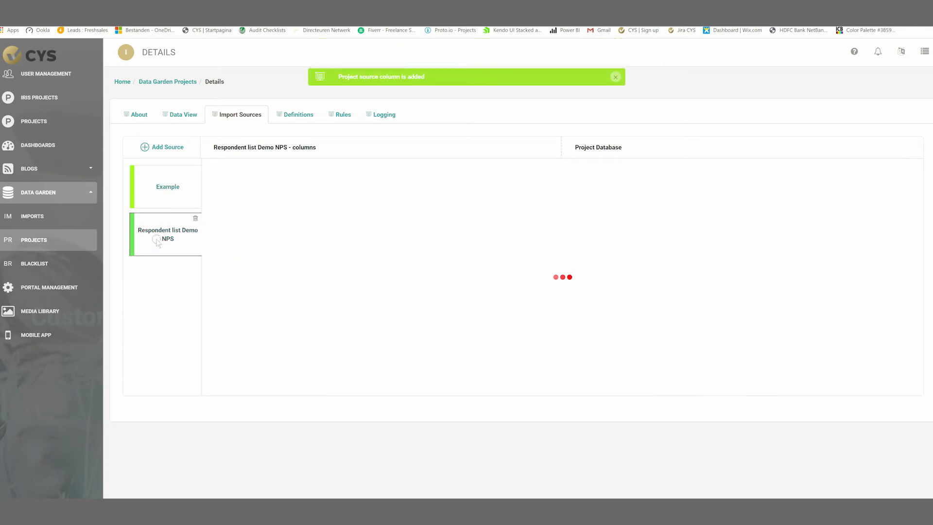
pyautogui.moveTo(313, 190); pyautogui.dragTo(837, 455)
pyautogui.moveTo(319, 217); pyautogui.dragTo(690, 211)
pyautogui.moveTo(309, 242); pyautogui.dragTo(685, 430)
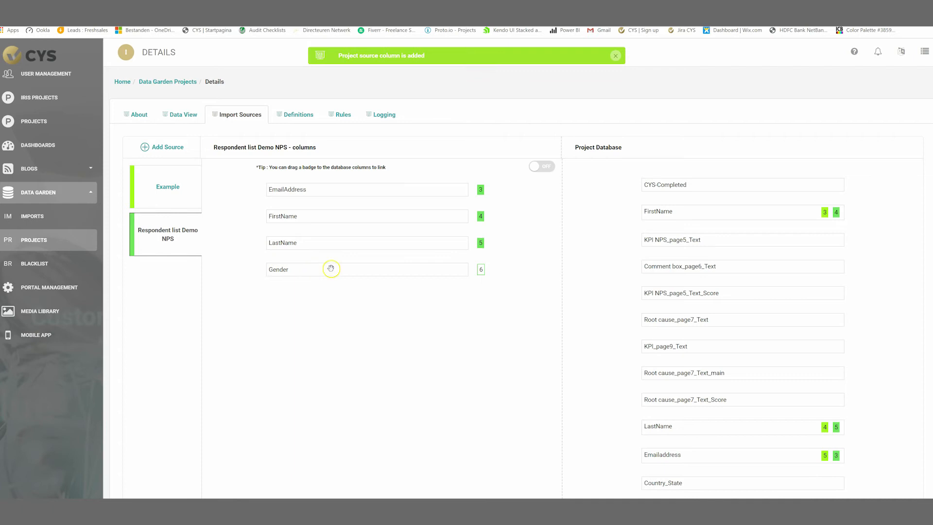
pyautogui.scroll(-2, 330, 212)
pyautogui.scroll(-5, 670, 325)
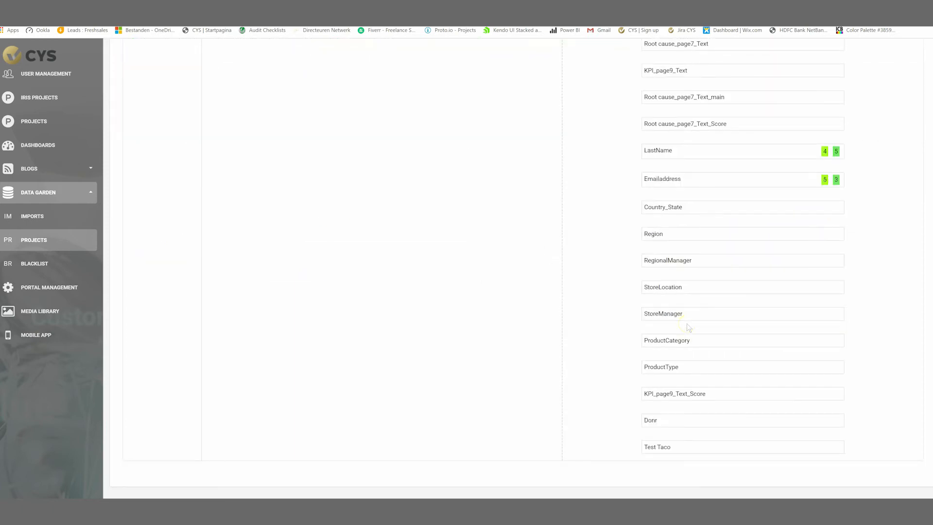
pyautogui.scroll(7, 687, 328)
pyautogui.click(155, 168)
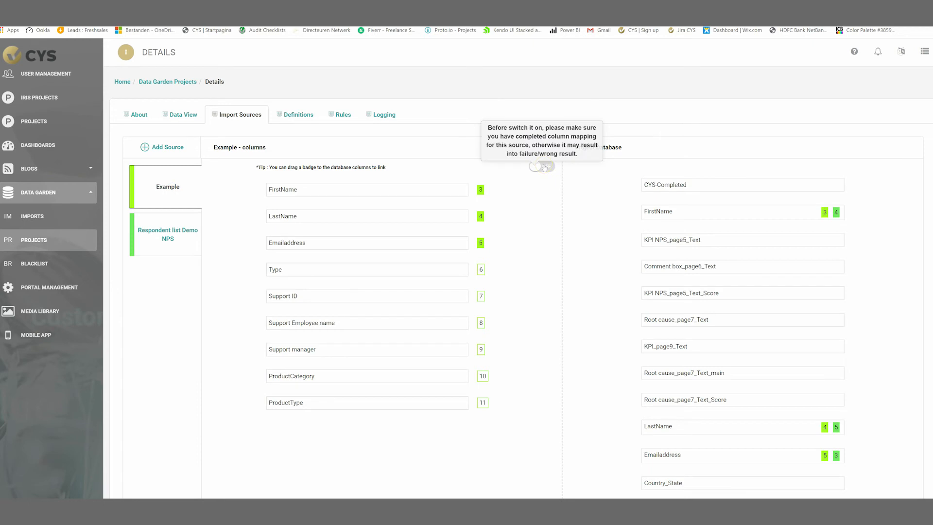
pyautogui.click(167, 239)
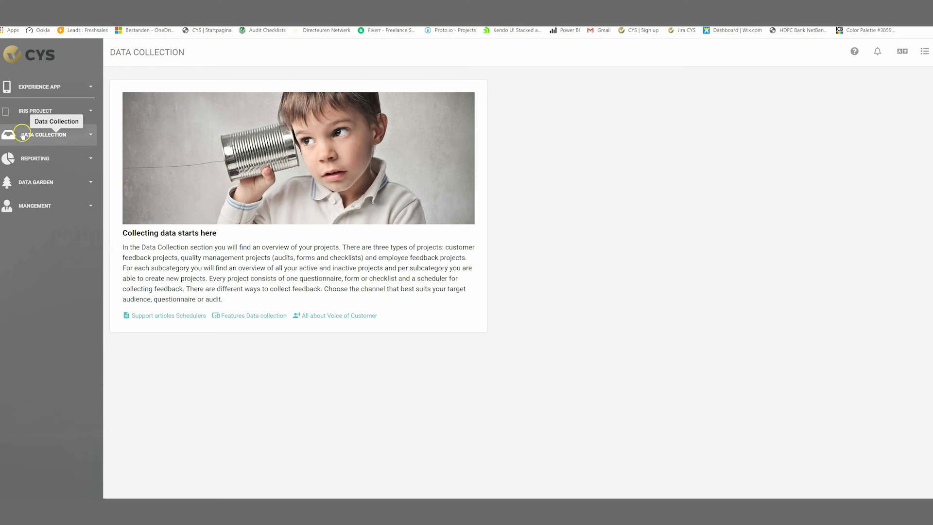
# Open the schedulers of the example questionnaire under Data Collection > Customer Feedback.
pyautogui.click(35, 134)
pyautogui.click(45, 163)
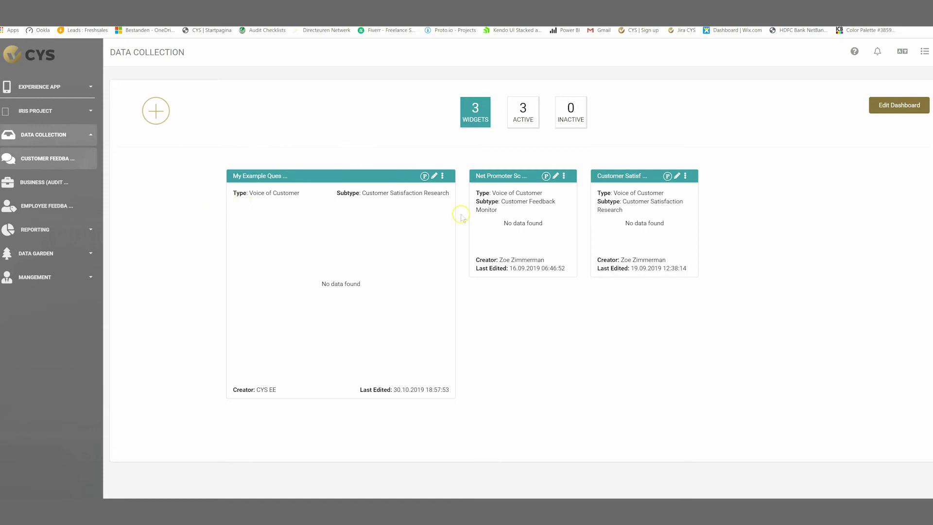
pyautogui.click(442, 176)
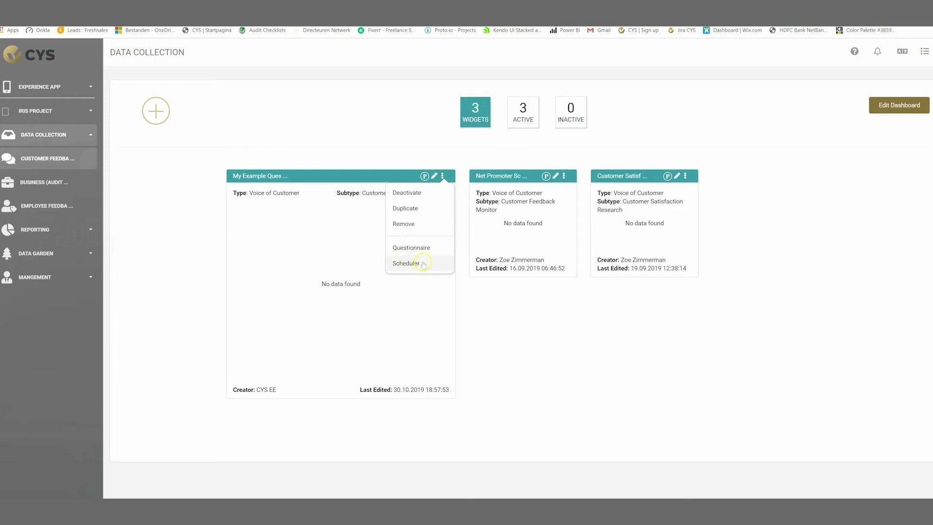
pyautogui.click(406, 263)
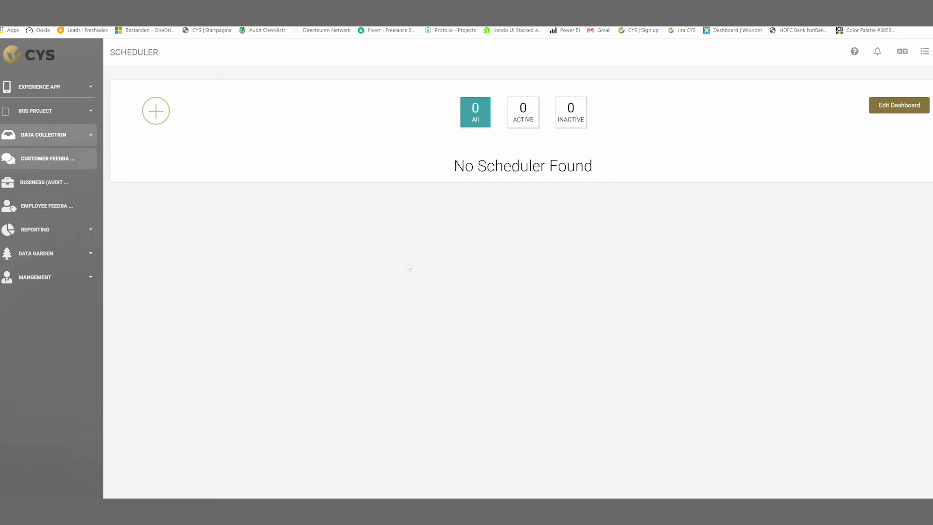
# Create a Personal Invitation scheduler named 'Email invitation customers' and open its settings.
pyautogui.click(157, 112)
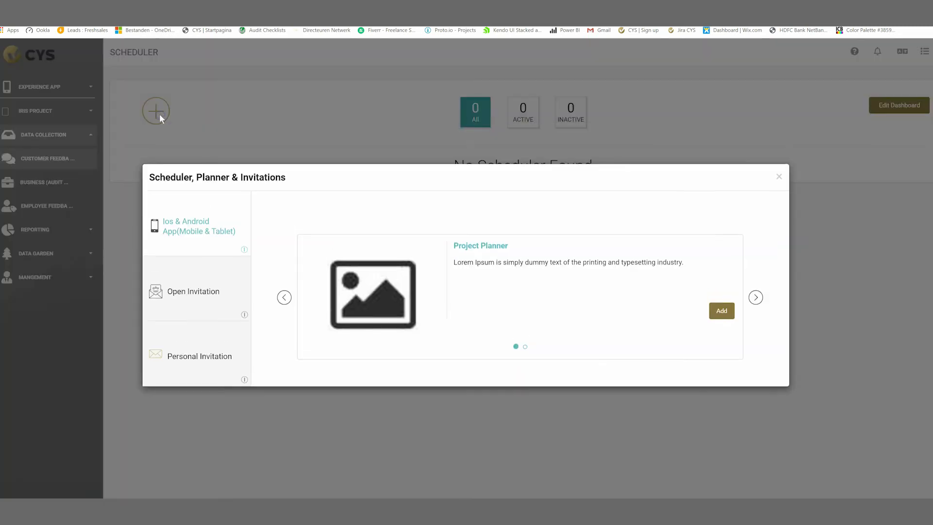
pyautogui.click(755, 298)
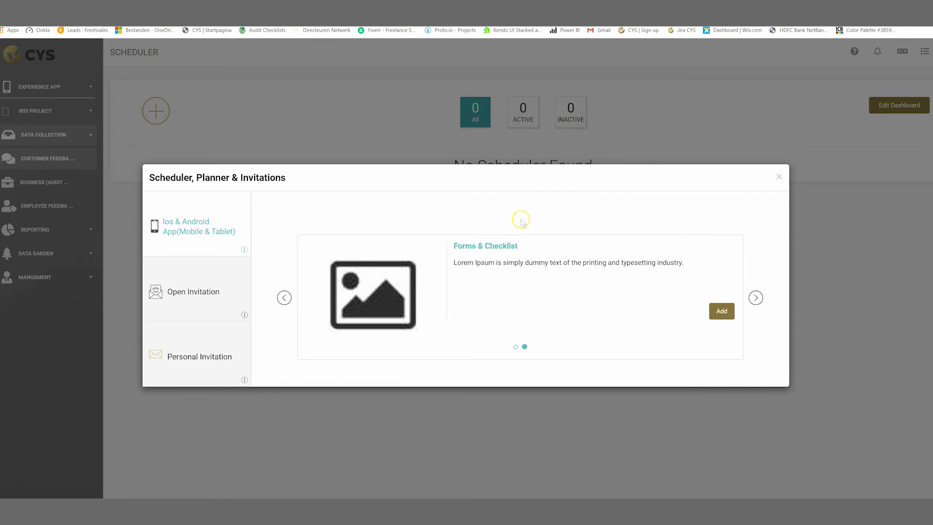
pyautogui.click(200, 301)
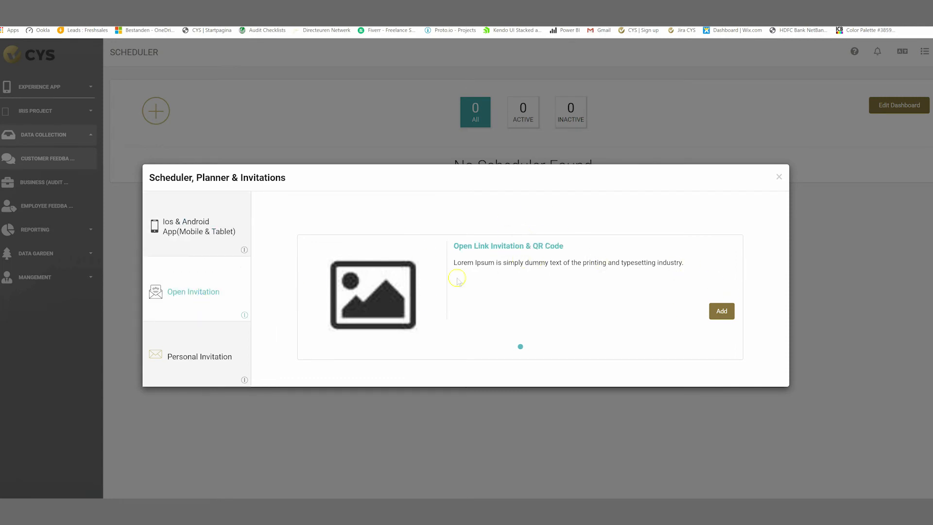
pyautogui.click(180, 358)
pyautogui.click(721, 311)
pyautogui.click(443, 277)
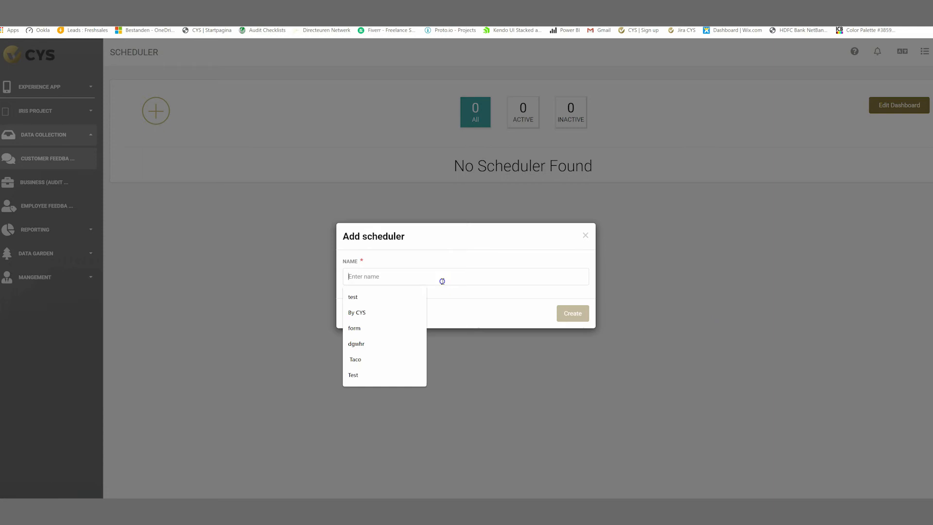
pyautogui.write('Email inv')
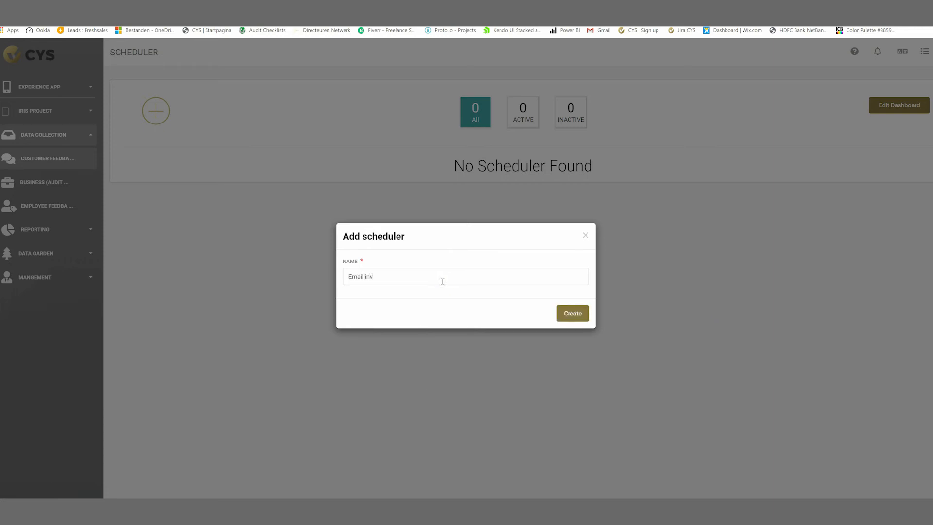
pyautogui.write('itation customers')
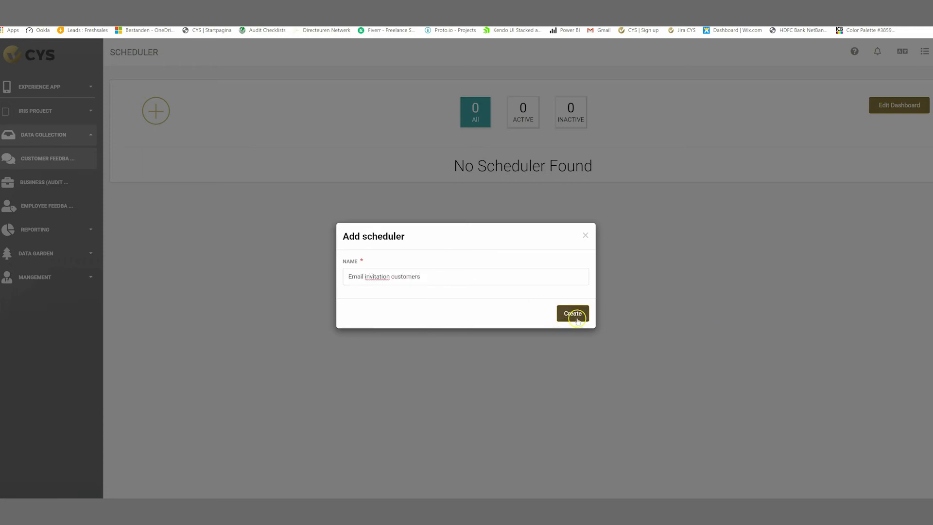
pyautogui.click(574, 313)
pyautogui.click(307, 177)
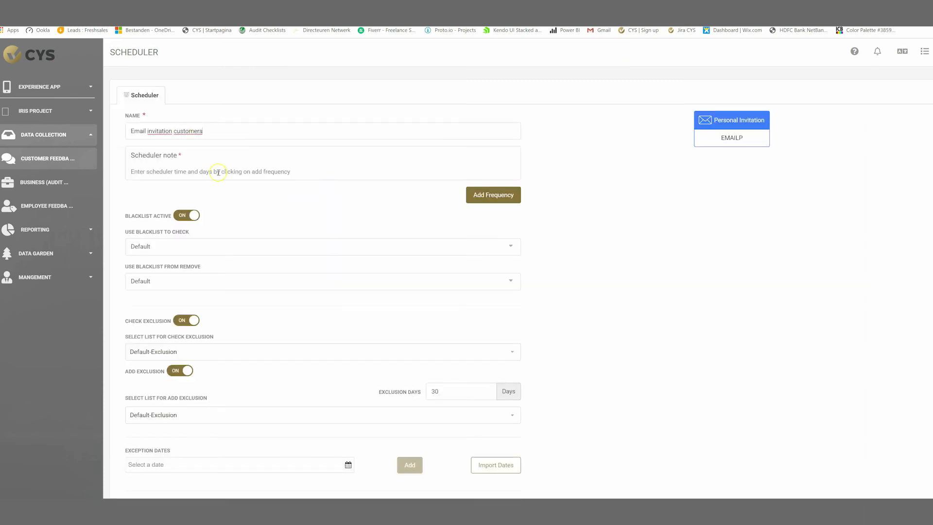
# Schedule daily sending from 10/03/2019, 00:00–23:59 CET, and save the scheduler.
pyautogui.click(493, 195)
pyautogui.click(456, 193)
pyautogui.click(397, 234)
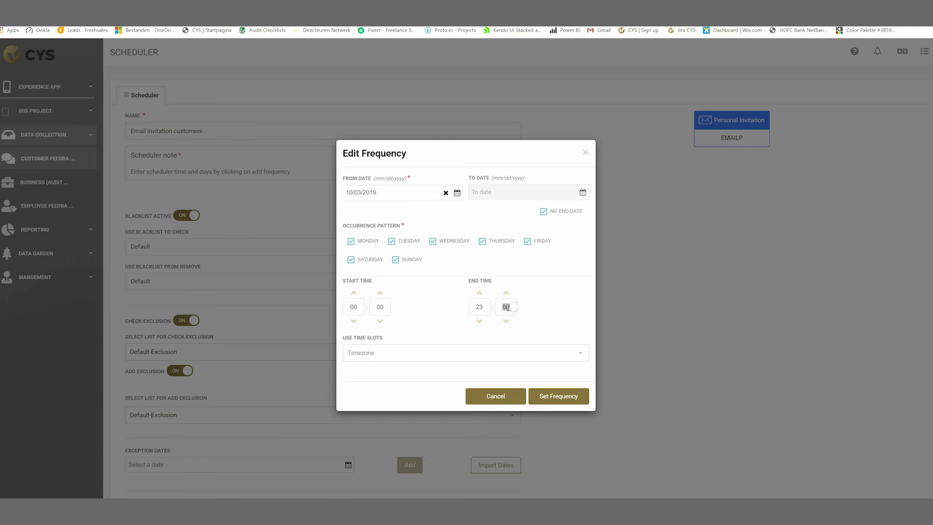
pyautogui.write('59')
pyautogui.click(417, 354)
pyautogui.write('cet')
pyautogui.click(418, 383)
pyautogui.click(567, 396)
pyautogui.scroll(-2, 554, 289)
pyautogui.click(507, 471)
# Tick Employees as the blacklist to check and Customers for blacklist removal.
pyautogui.scroll(2, 638, 327)
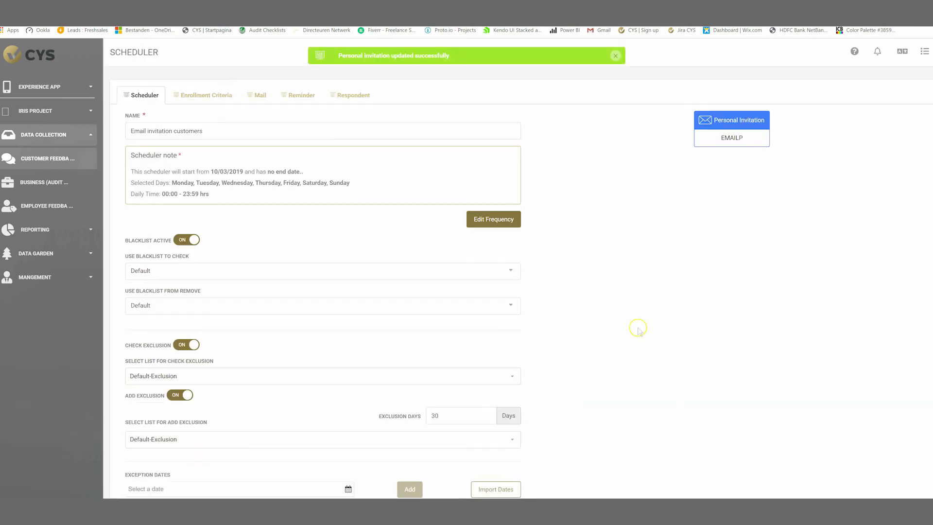
pyautogui.scroll(-2, 287, 212)
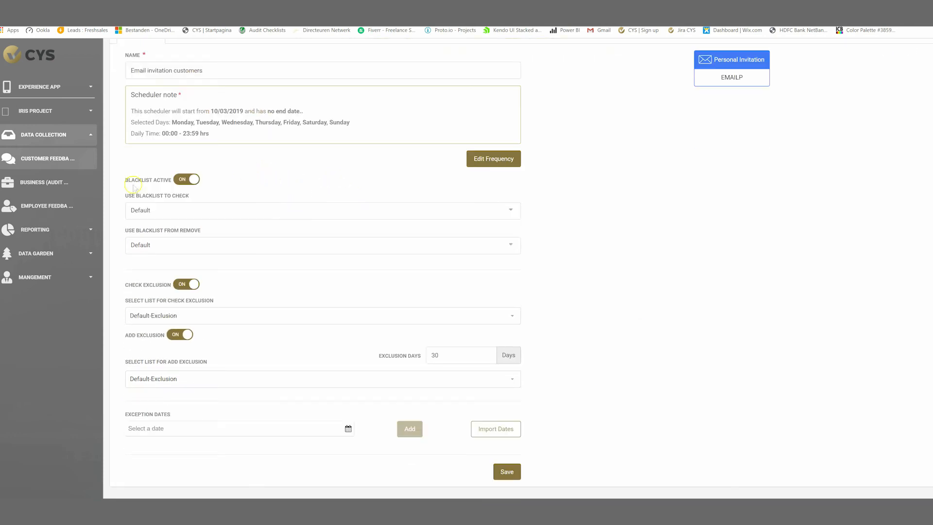
pyautogui.click(168, 214)
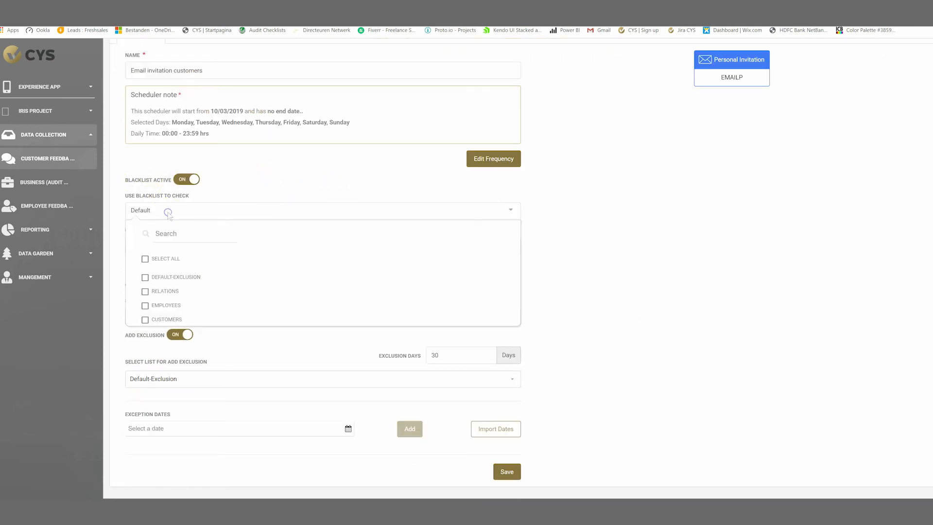
pyautogui.click(169, 306)
pyautogui.click(178, 321)
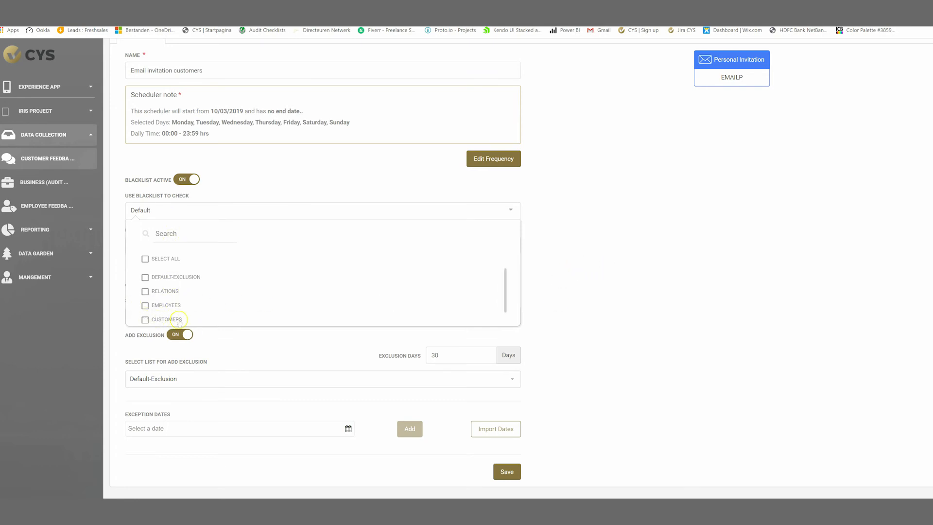
pyautogui.click(580, 289)
pyautogui.click(201, 246)
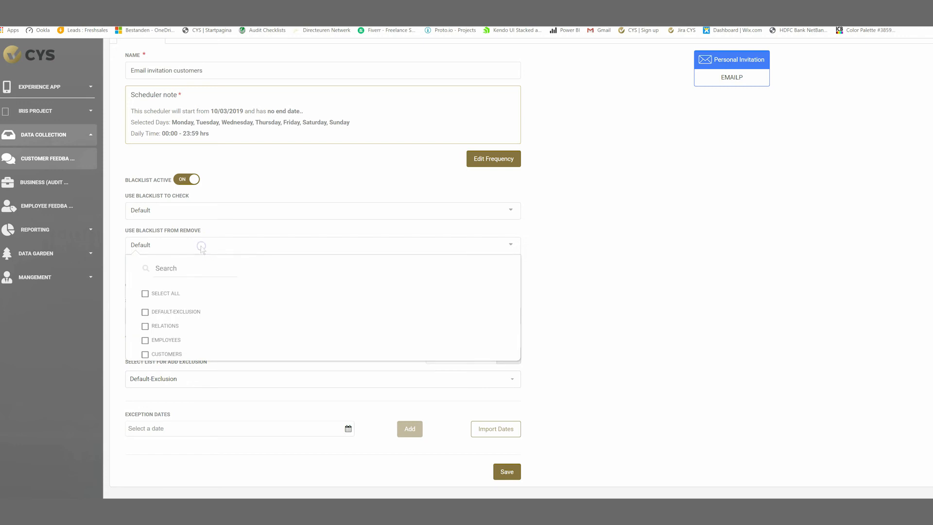
pyautogui.click(179, 356)
pyautogui.click(635, 271)
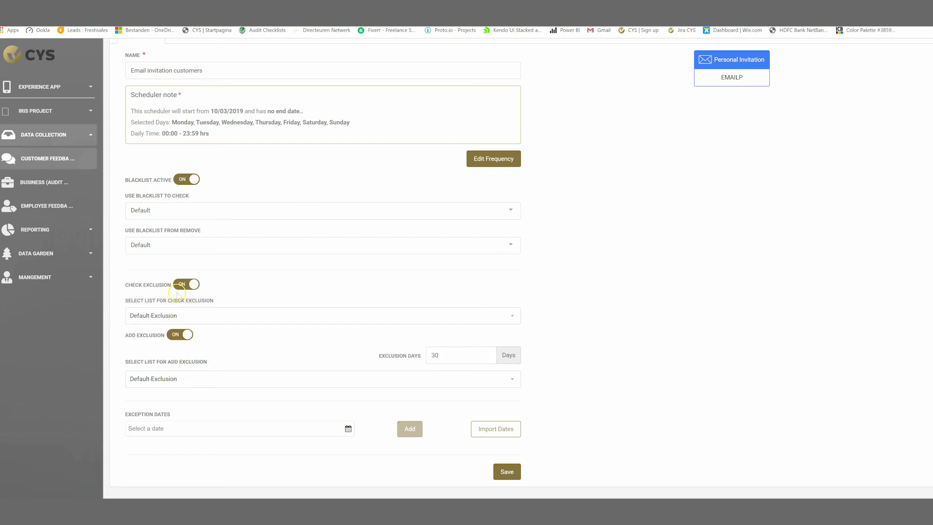
# Use Customers as both the exclusion-check list and the add-exclusion list.
pyautogui.click(187, 286)
pyautogui.click(188, 288)
pyautogui.click(218, 316)
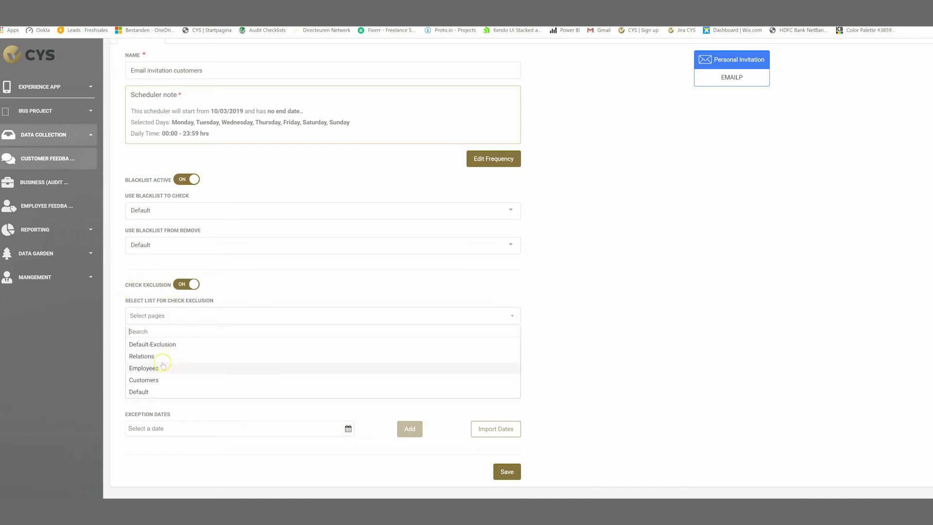
pyautogui.click(176, 317)
pyautogui.click(184, 335)
pyautogui.click(185, 334)
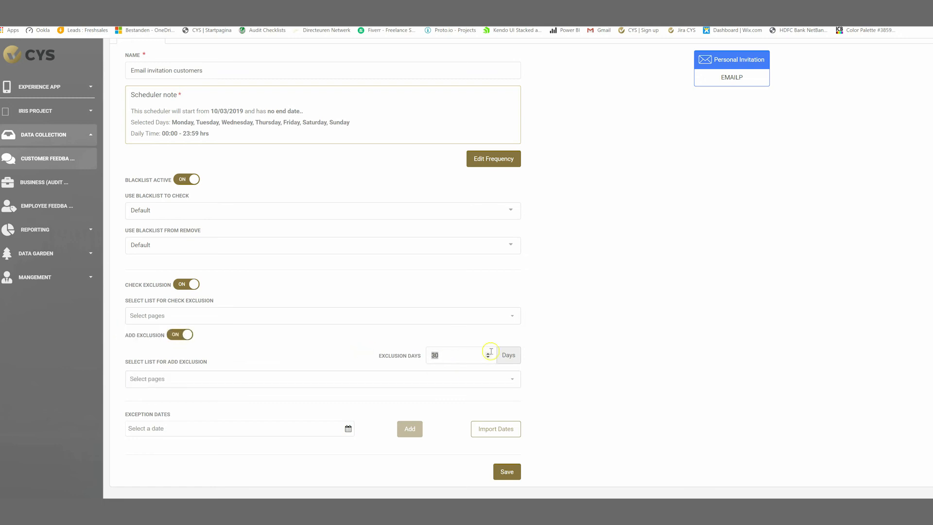
pyautogui.click(206, 379)
pyautogui.click(164, 443)
pyautogui.click(171, 316)
pyautogui.click(168, 380)
# Make Customers the only blacklist to check, removing Default.
pyautogui.click(168, 210)
pyautogui.click(168, 319)
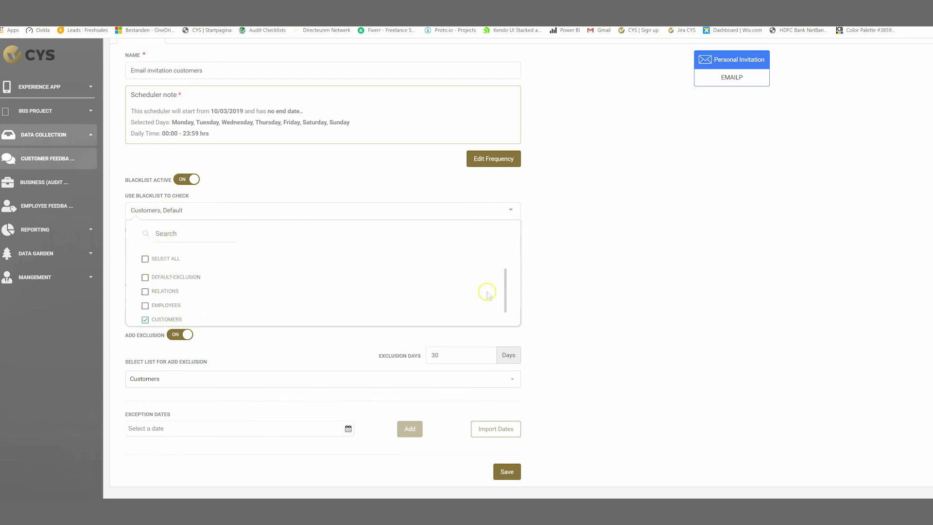
pyautogui.scroll(-1, 487, 292)
pyautogui.click(159, 317)
pyautogui.click(650, 278)
# Make Customers the only removal blacklist, dropping Default, and save the scheduler.
pyautogui.click(240, 246)
pyautogui.scroll(-1, 189, 311)
pyautogui.click(145, 337)
pyautogui.doubleClick(145, 352)
pyautogui.click(144, 351)
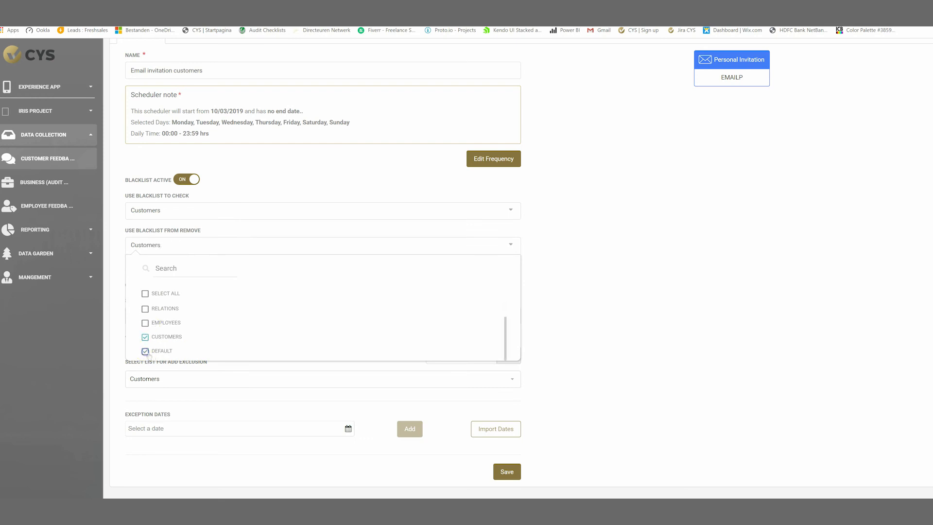
pyautogui.click(633, 251)
pyautogui.click(508, 473)
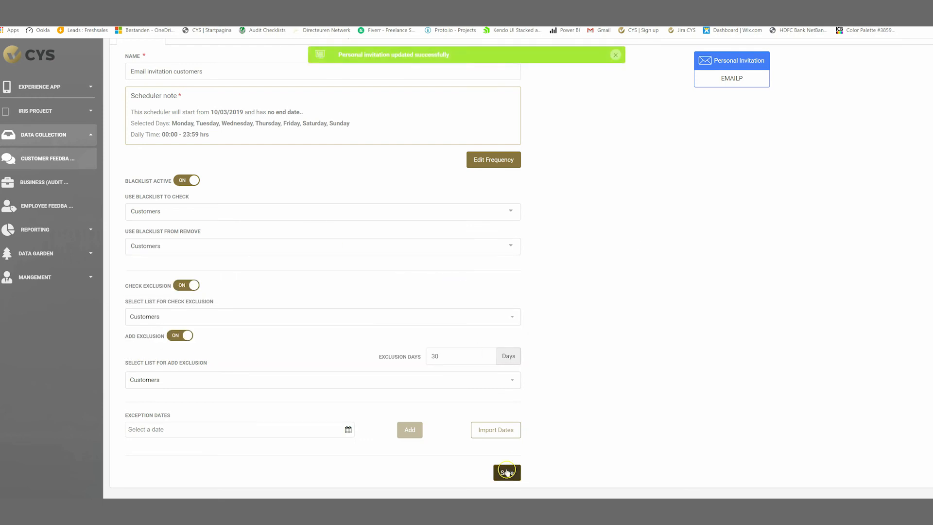
pyautogui.scroll(2, 656, 331)
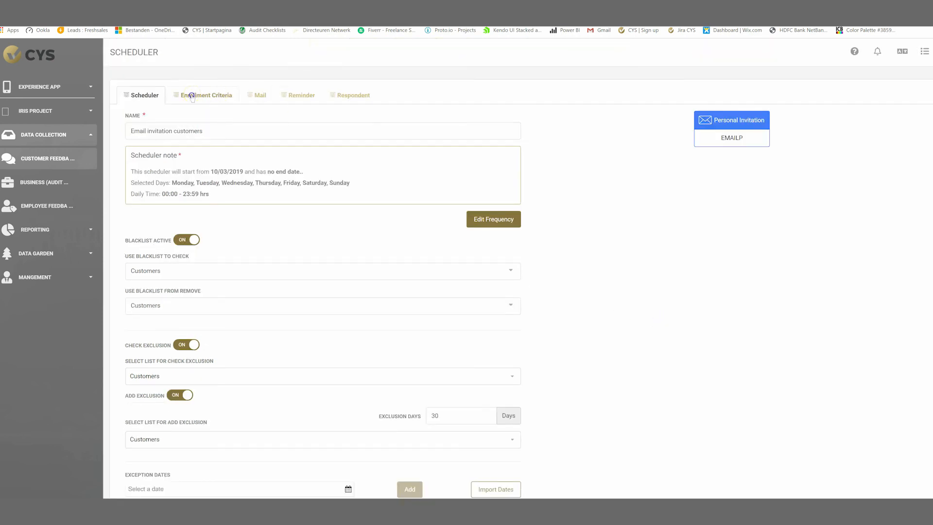
pyautogui.scroll(-2, 437, 195)
pyautogui.scroll(2, 535, 219)
# Name the enrollment rule 'Who are receiving this e-mail' and require all conditions to match.
pyautogui.click(206, 96)
pyautogui.click(188, 209)
pyautogui.write('Wh')
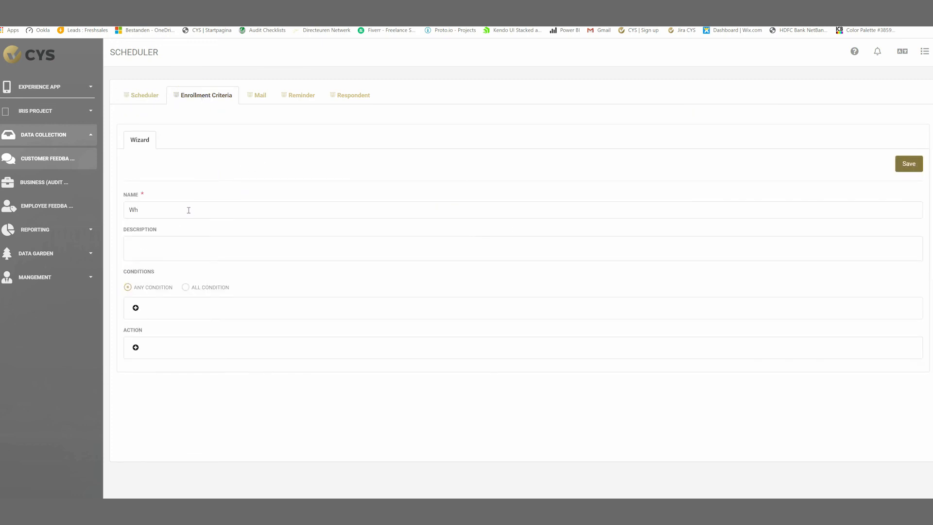
pyautogui.write('o are receiving this e-mail')
pyautogui.click(191, 248)
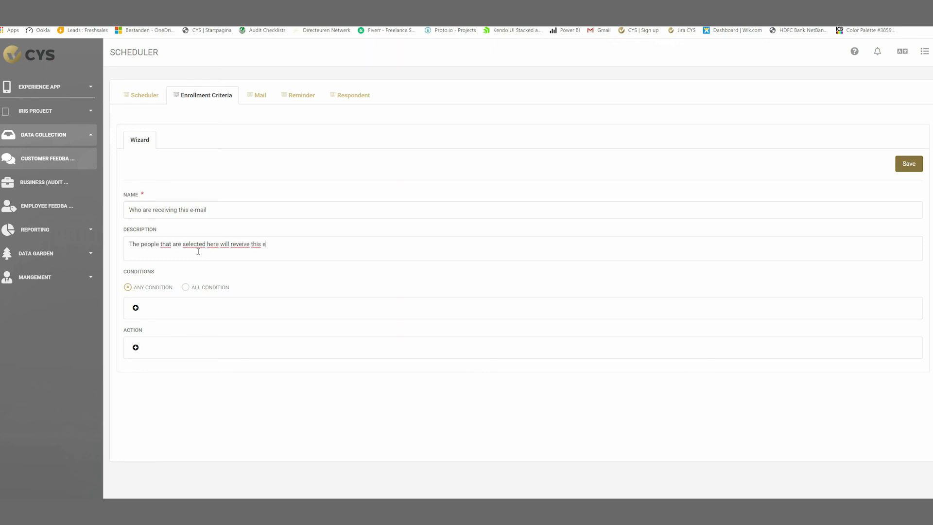
pyautogui.click(136, 307)
pyautogui.click(185, 287)
# Add the condition E-mail customer IS KNOWN.
pyautogui.click(228, 313)
pyautogui.scroll(-5, 231, 367)
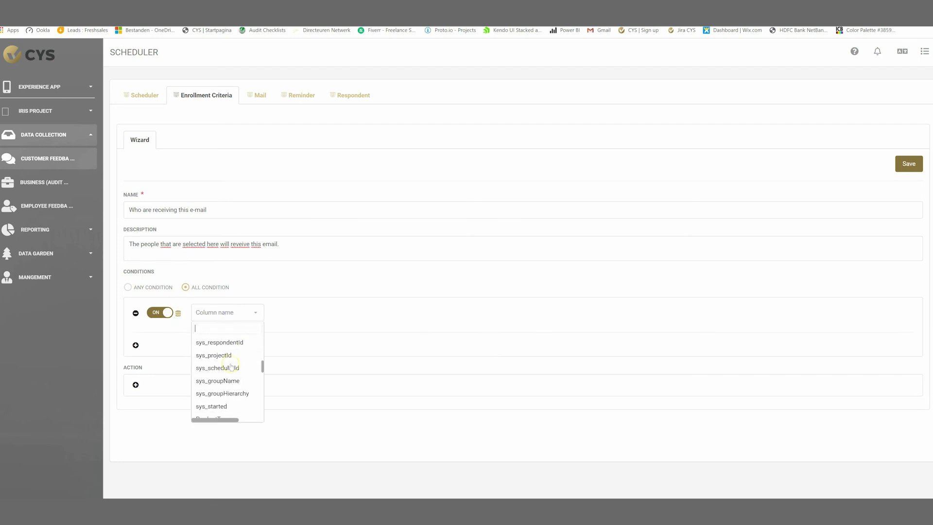
pyautogui.click(229, 372)
pyautogui.click(329, 312)
pyautogui.click(299, 403)
# Add a second condition: Type IS 1.
pyautogui.click(135, 345)
pyautogui.click(178, 350)
pyautogui.scroll(-5, 233, 398)
pyautogui.scroll(-2, 243, 400)
pyautogui.click(241, 381)
pyautogui.click(301, 350)
pyautogui.click(287, 379)
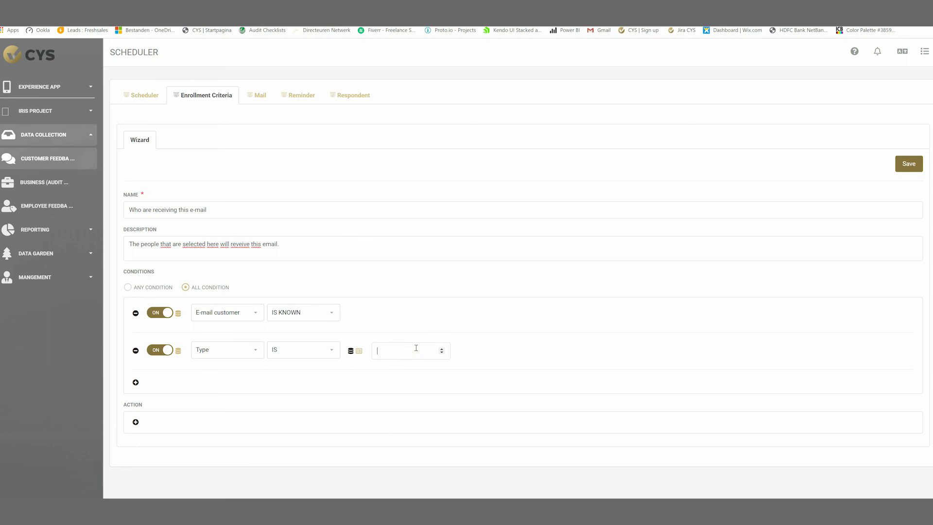
pyautogui.doubleClick(442, 348)
# Add the Enroll In The Database action and save the rule.
pyautogui.click(136, 422)
pyautogui.click(172, 427)
pyautogui.click(187, 453)
pyautogui.click(906, 165)
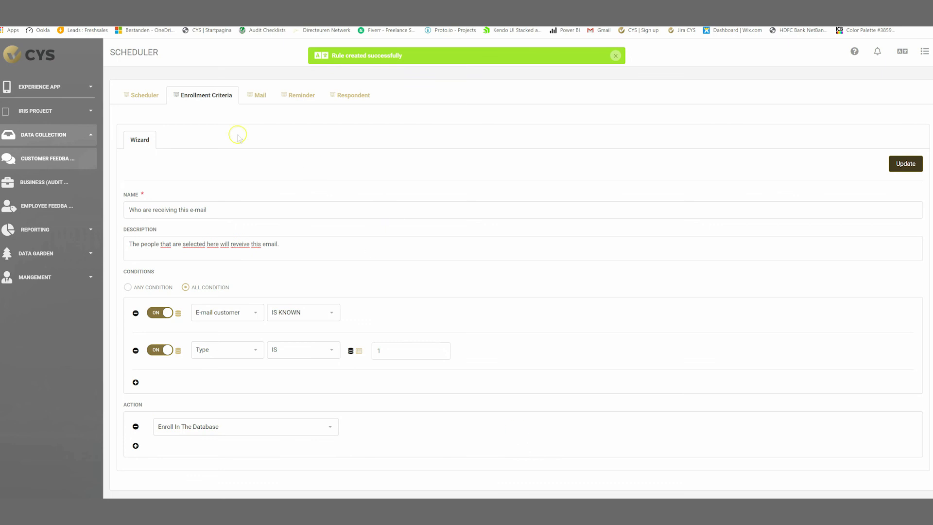
pyautogui.click(257, 95)
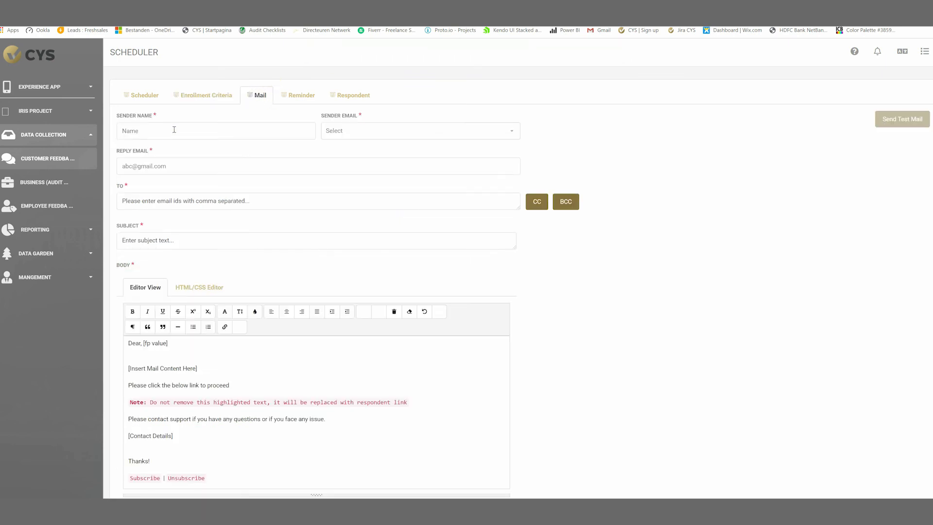
# Choose the portal sender, enter the customer-service reply address, and set E-mail customer as recipient.
pyautogui.click(339, 131)
pyautogui.click(340, 149)
pyautogui.click(222, 170)
pyautogui.write('customerservice@mycompanyname')
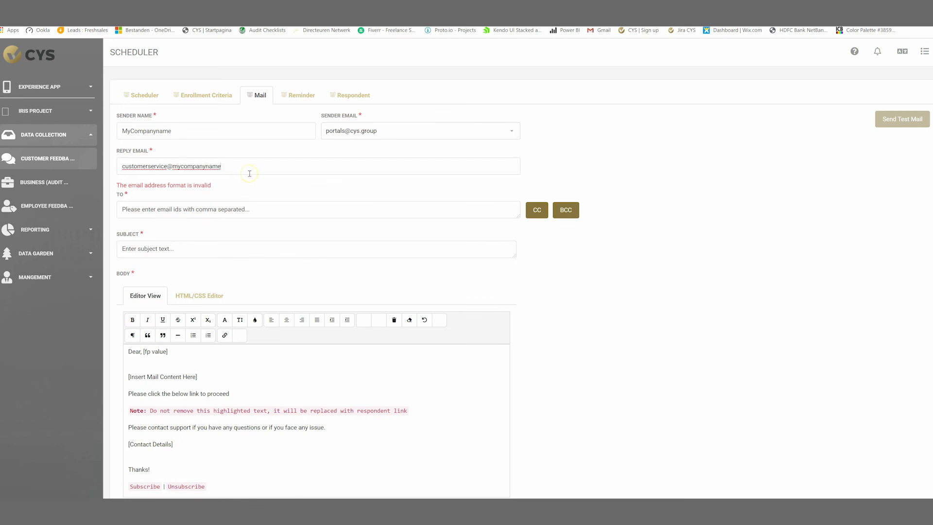
pyautogui.write('.com')
pyautogui.click(238, 199)
pyautogui.click(511, 203)
pyautogui.scroll(-7, 566, 293)
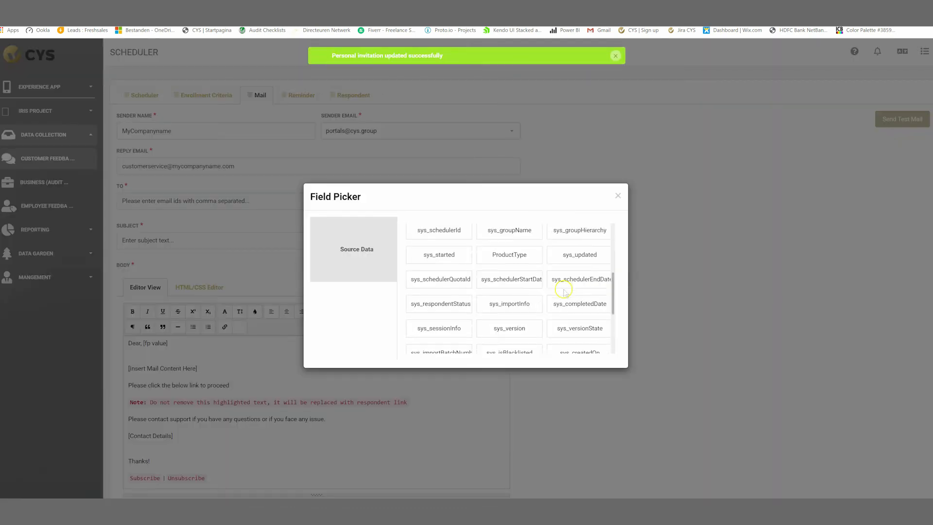
pyautogui.scroll(3, 519, 325)
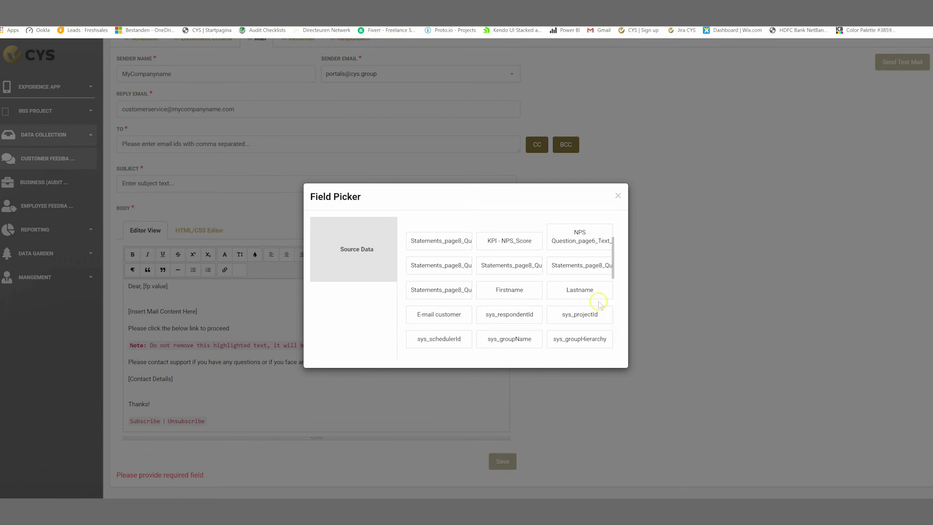
pyautogui.click(439, 314)
# Set the subject to 'We would love your feedback!'.
pyautogui.click(183, 184)
pyautogui.write('Feedback your contac')
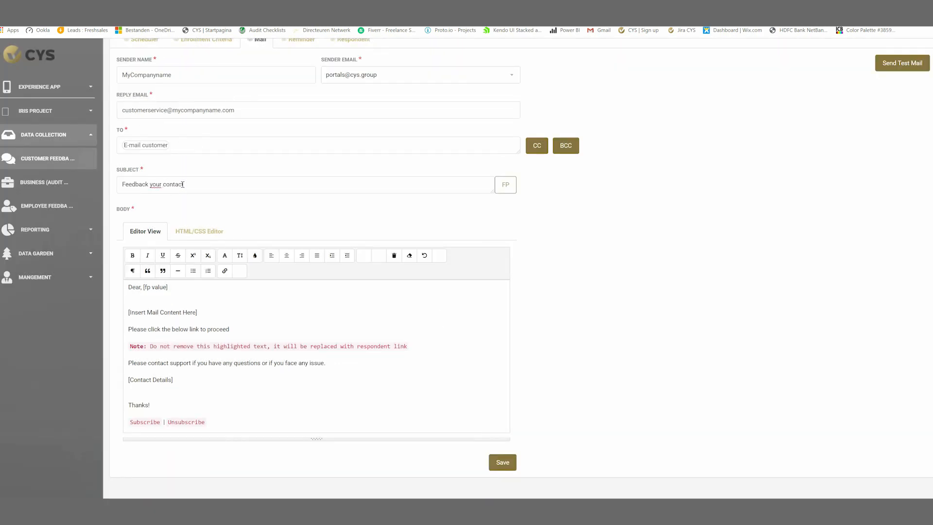
pyautogui.moveTo(183, 184); pyautogui.dragTo(123, 184)
pyautogui.write('We would love your feedback!')
# Write a Firstname Lastname greeting and the body 'You have had contact with our company! We really would love your feedback!', then save.
pyautogui.click(295, 312)
pyautogui.click(192, 287)
pyautogui.click(499, 254)
pyautogui.click(502, 257)
pyautogui.click(256, 287)
pyautogui.write(',')
pyautogui.moveTo(198, 314); pyautogui.dragTo(134, 307)
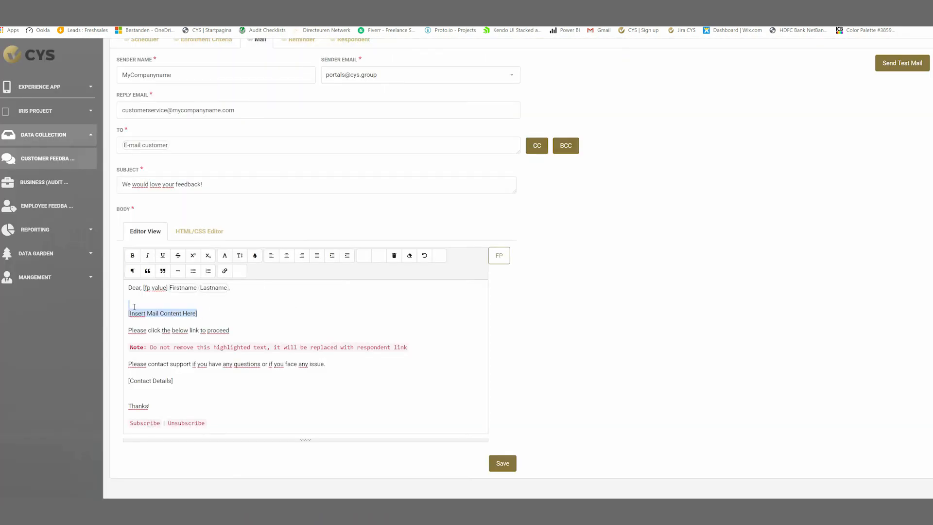
pyautogui.write('You have had contact with our company! We really would love  your feedback!')
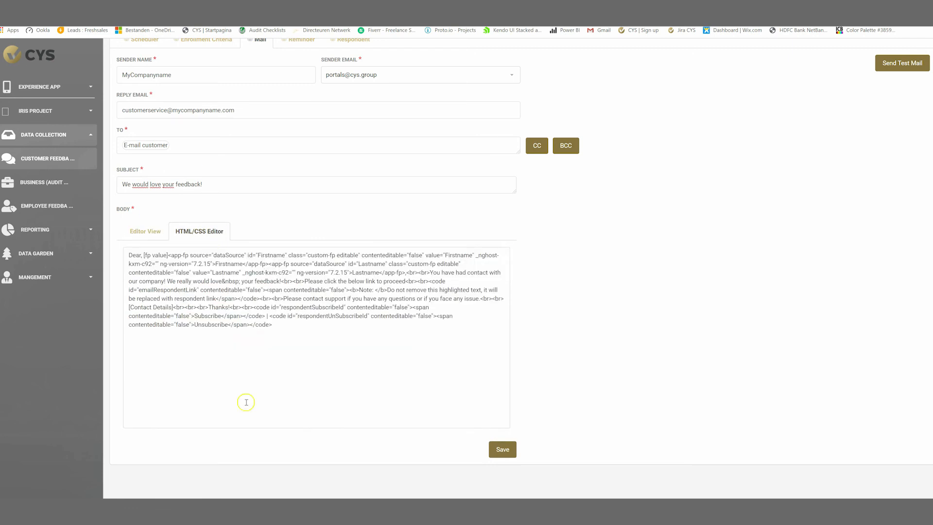
pyautogui.click(502, 449)
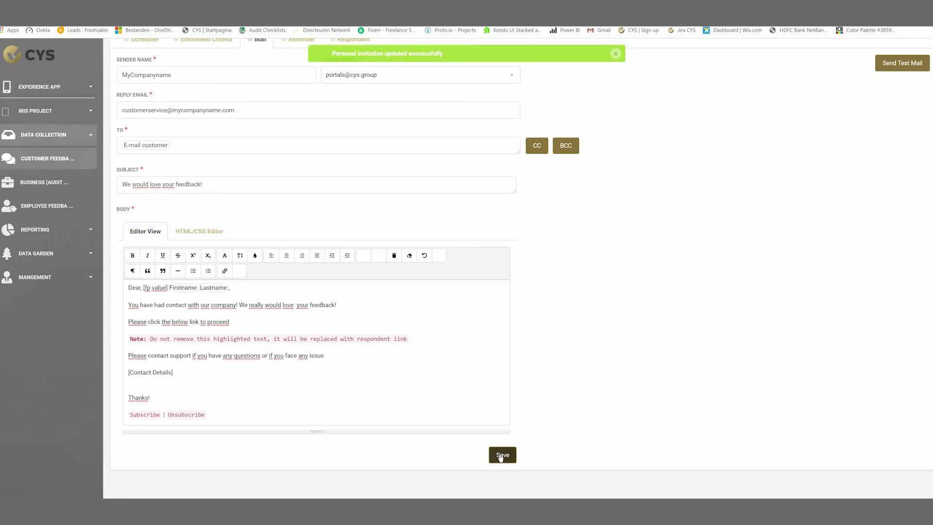
pyautogui.scroll(1, 302, 146)
# Review the Reminder, Respondent, Enrollment Criteria and Scheduler tabs, then open the survey from the sample invitation email.
pyautogui.click(302, 96)
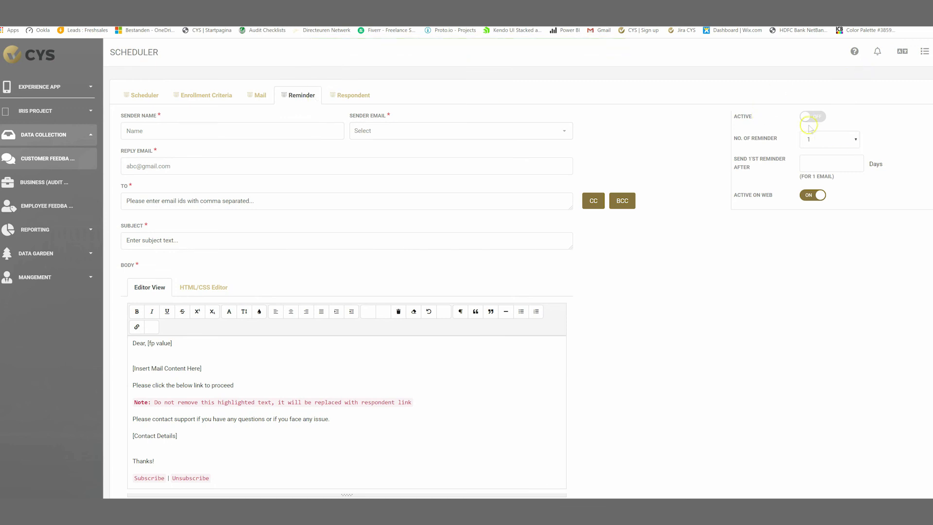
pyautogui.click(361, 97)
pyautogui.click(204, 94)
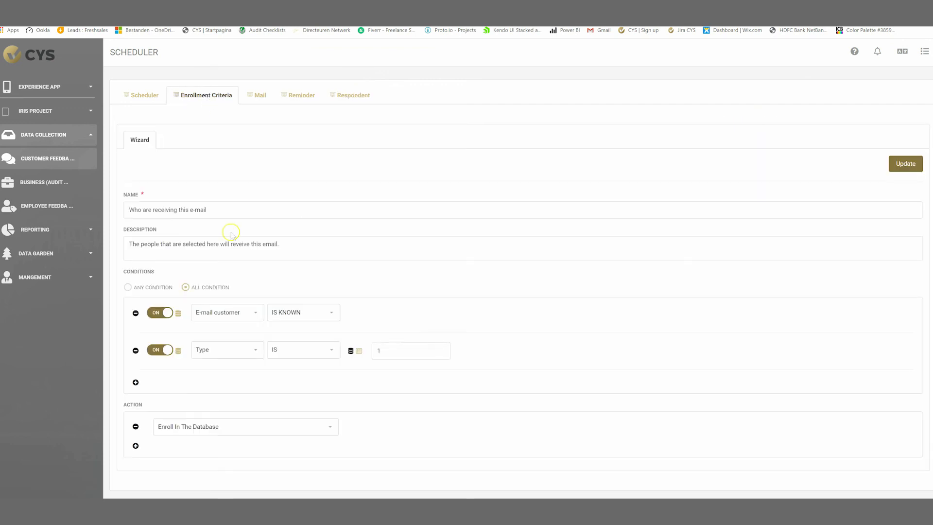
pyautogui.click(142, 91)
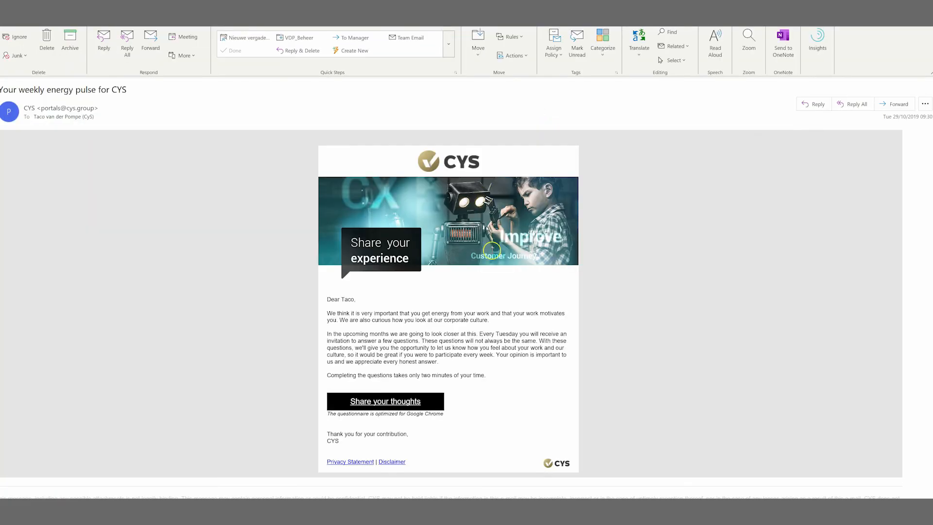
pyautogui.click(384, 403)
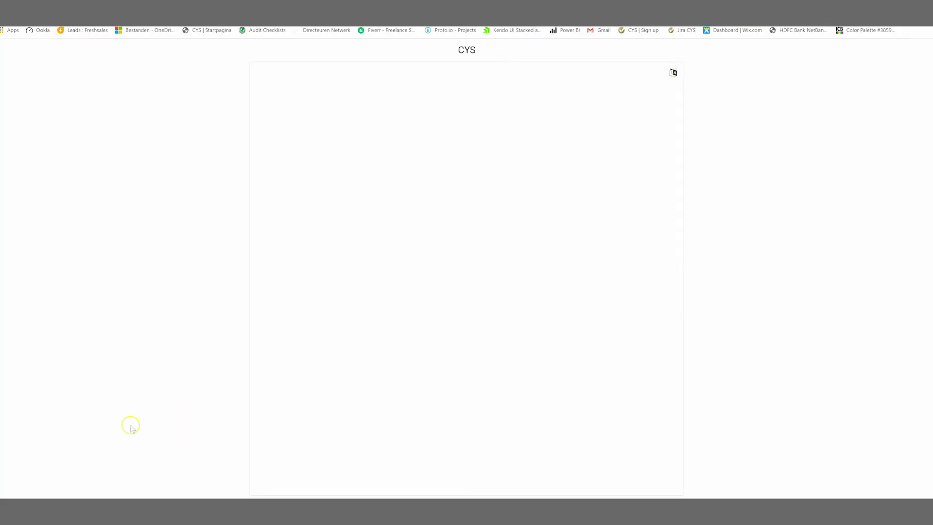